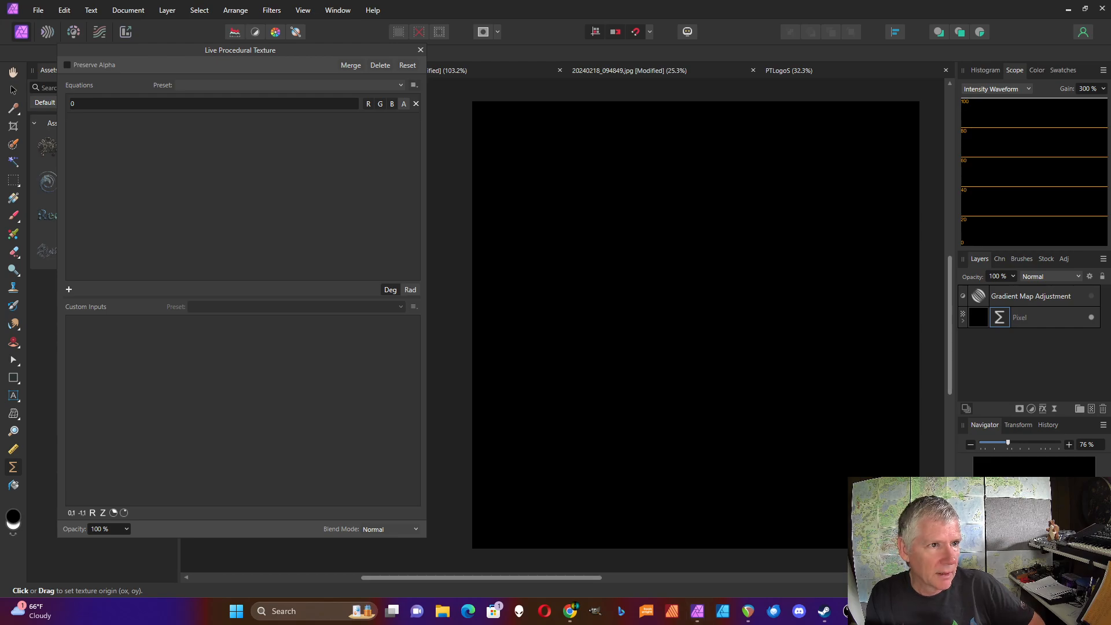
Paste the equation defining v as vec2(rx,ry)*a/w and t1 as perlincubic(v,7,.5), correcting the function name's spelling.
click(73, 105)
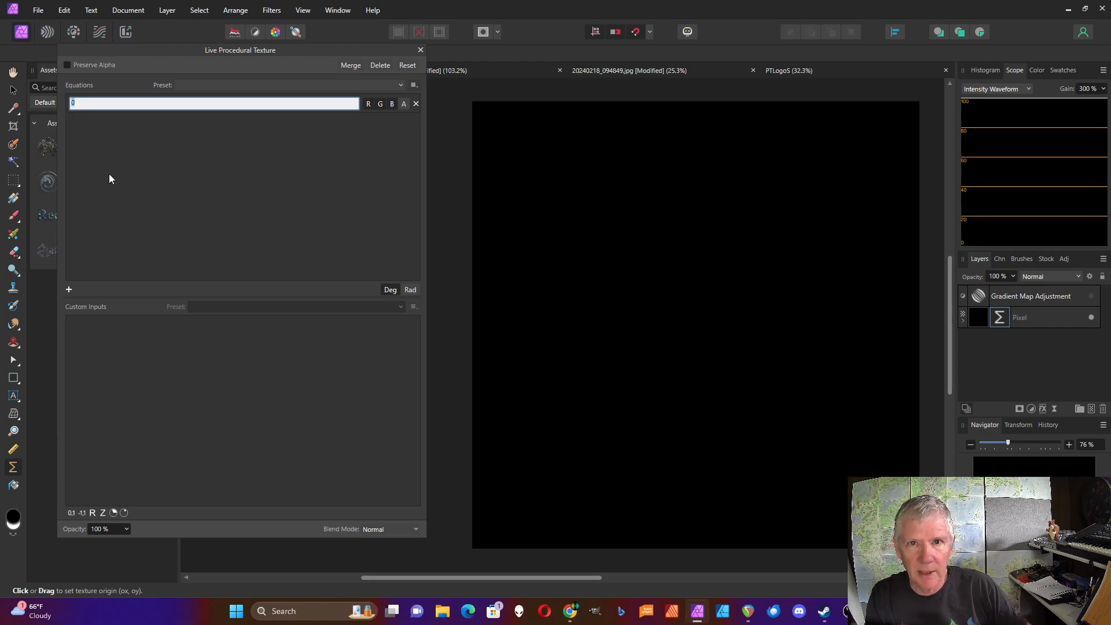
text(var v=vec2(rx,ry)*a/w;)
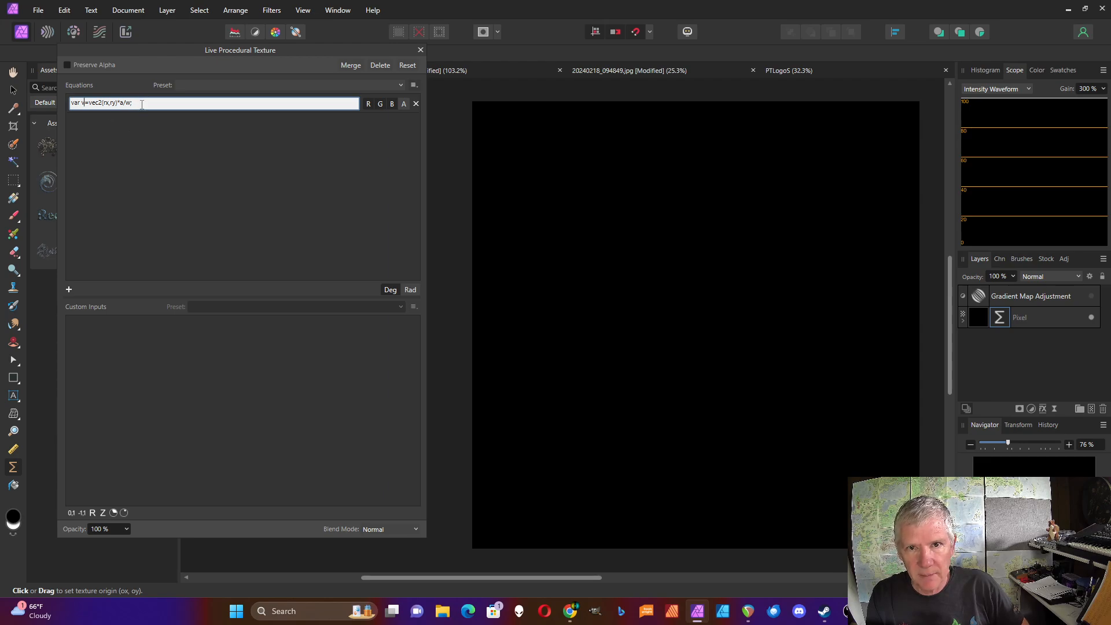
text(var t1=perlinhcubic(v,7,.5);)
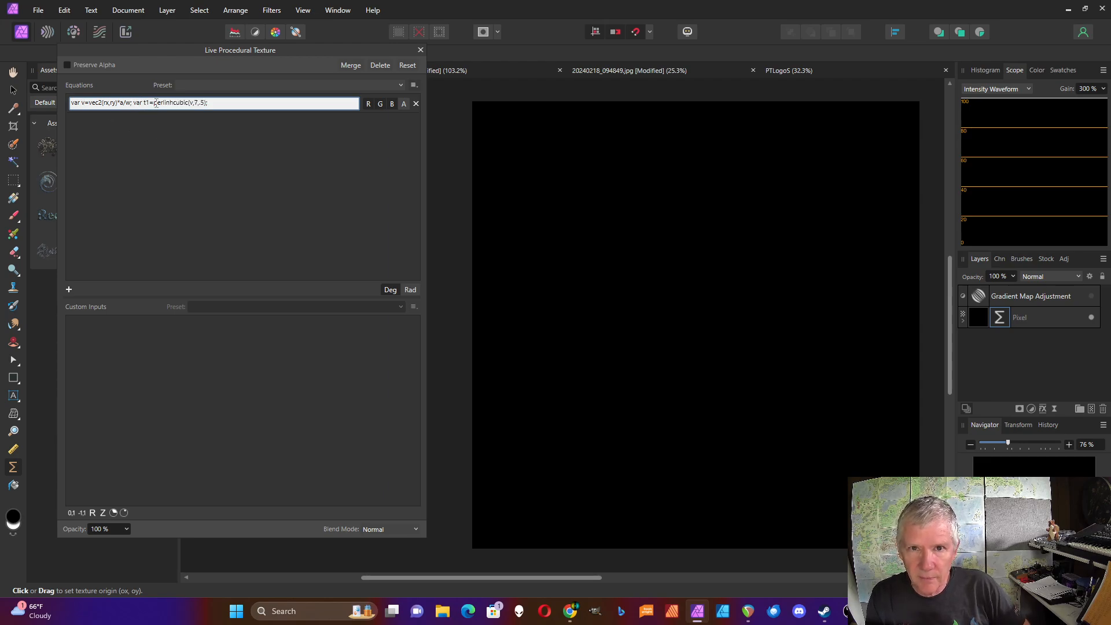
drag(155, 103, 186, 102)
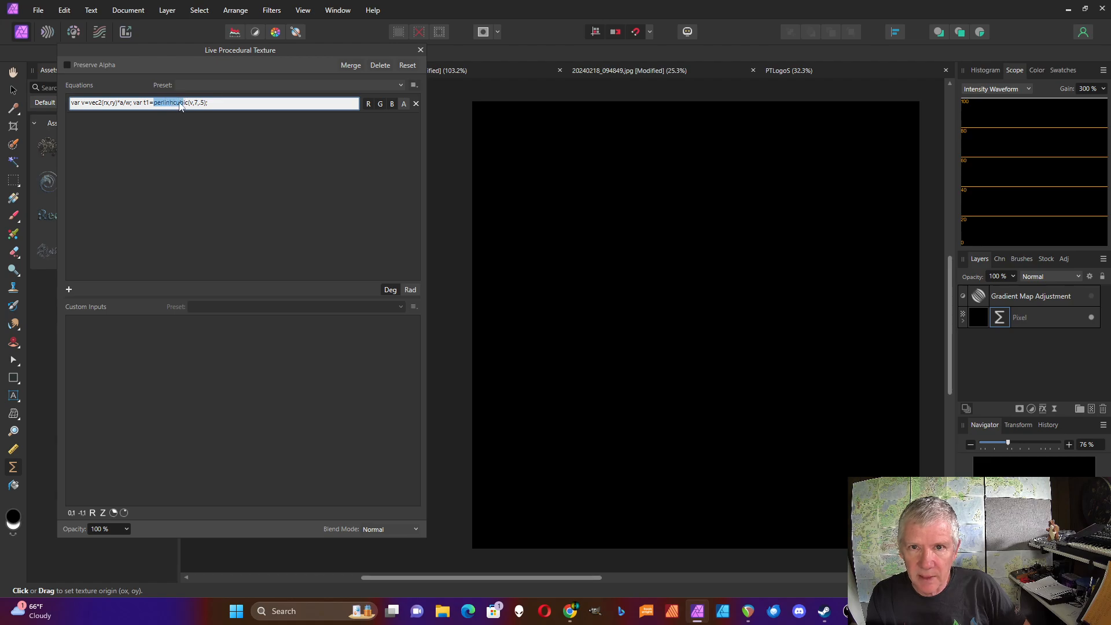
click(174, 103)
key(BackSpace)
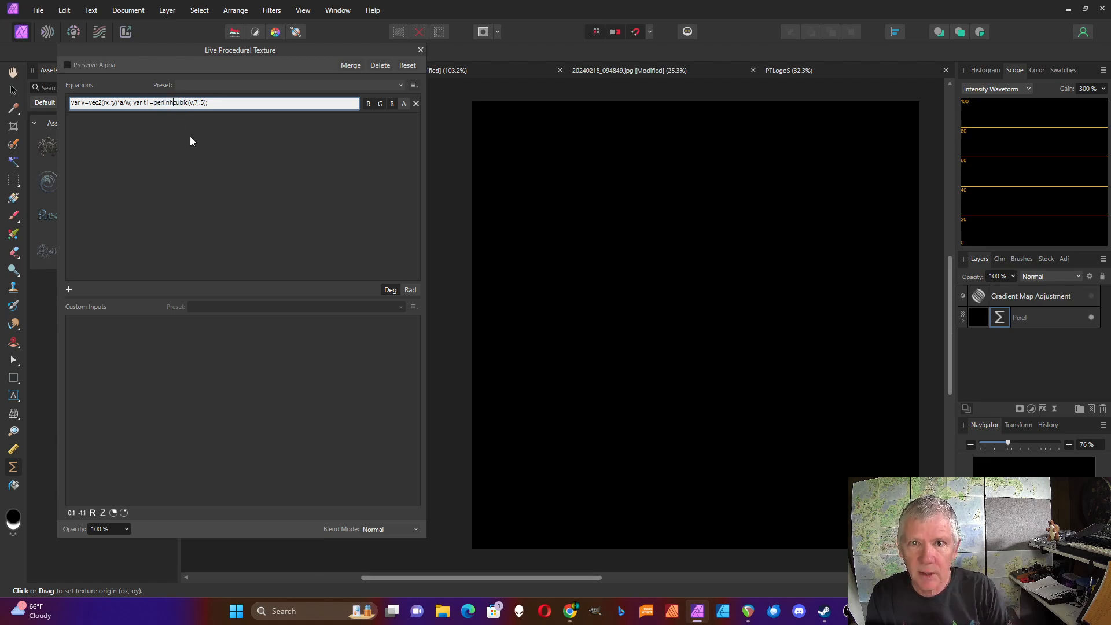
Append t1 as the output at the end of the equation and apply it.
click(209, 104)
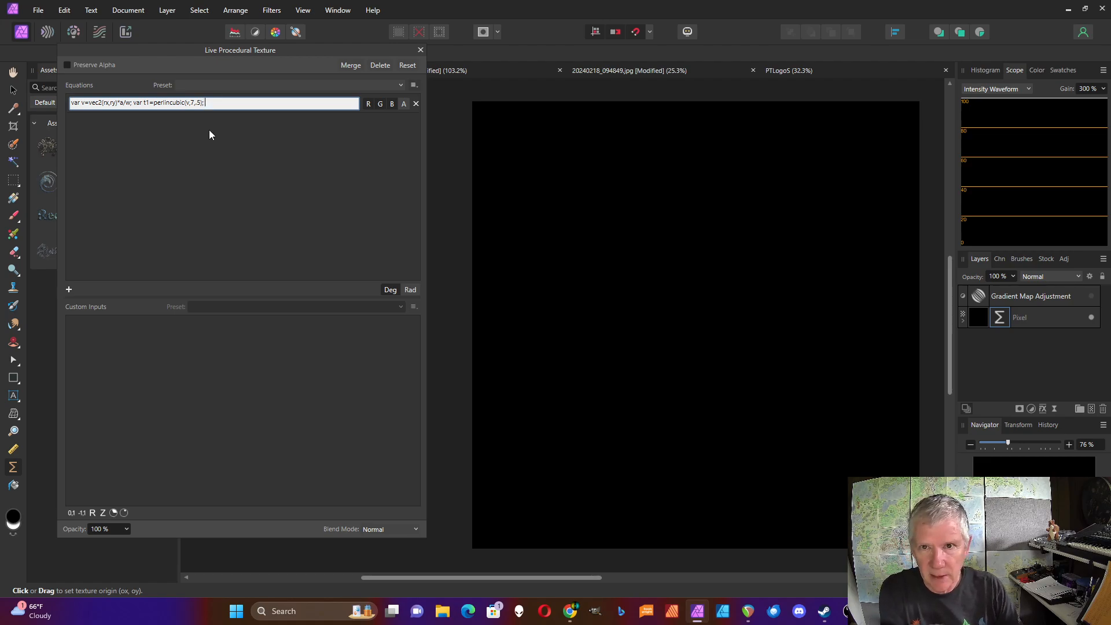
text(t)
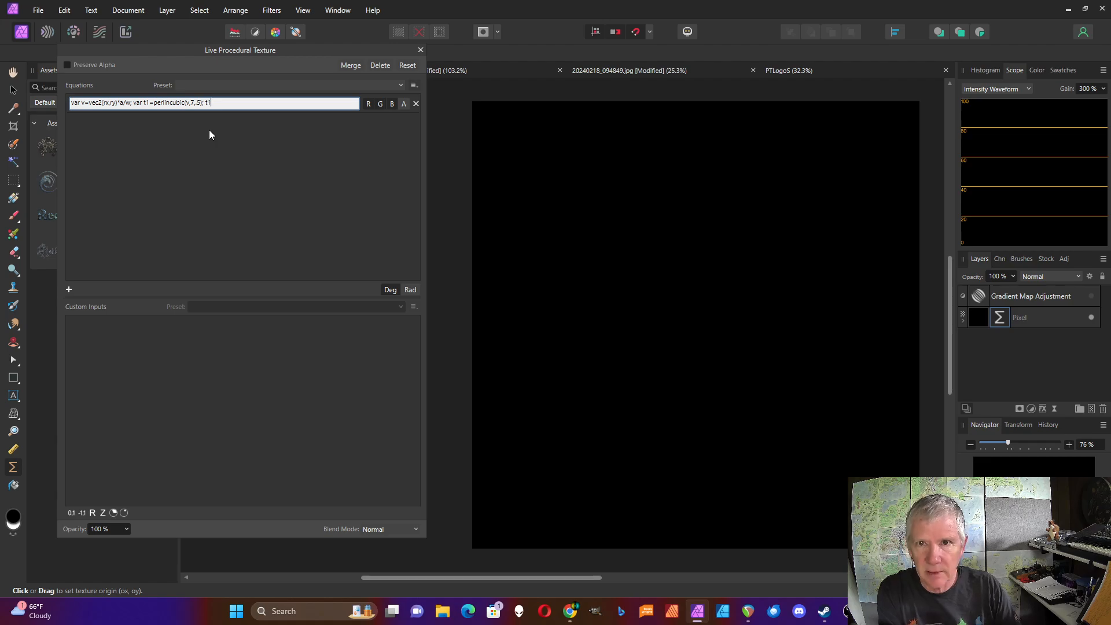
text(1)
key(Return)
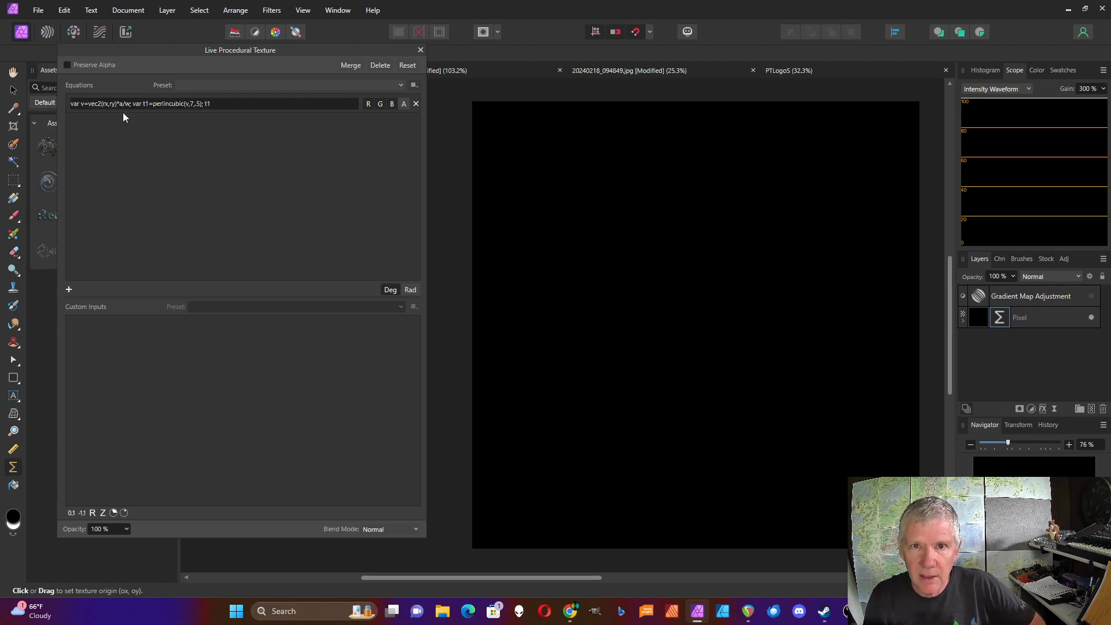
Add a real custom input named a and step its value up to 15.
click(92, 514)
click(246, 323)
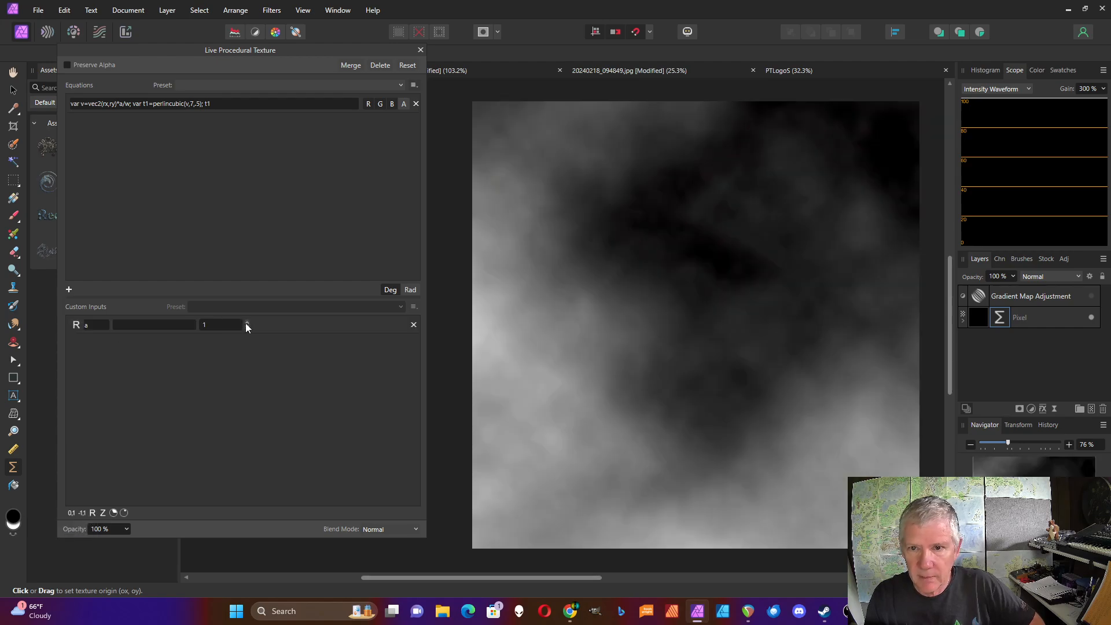
click(245, 322)
click(245, 323)
click(245, 323)
click(248, 321)
click(247, 322)
click(248, 322)
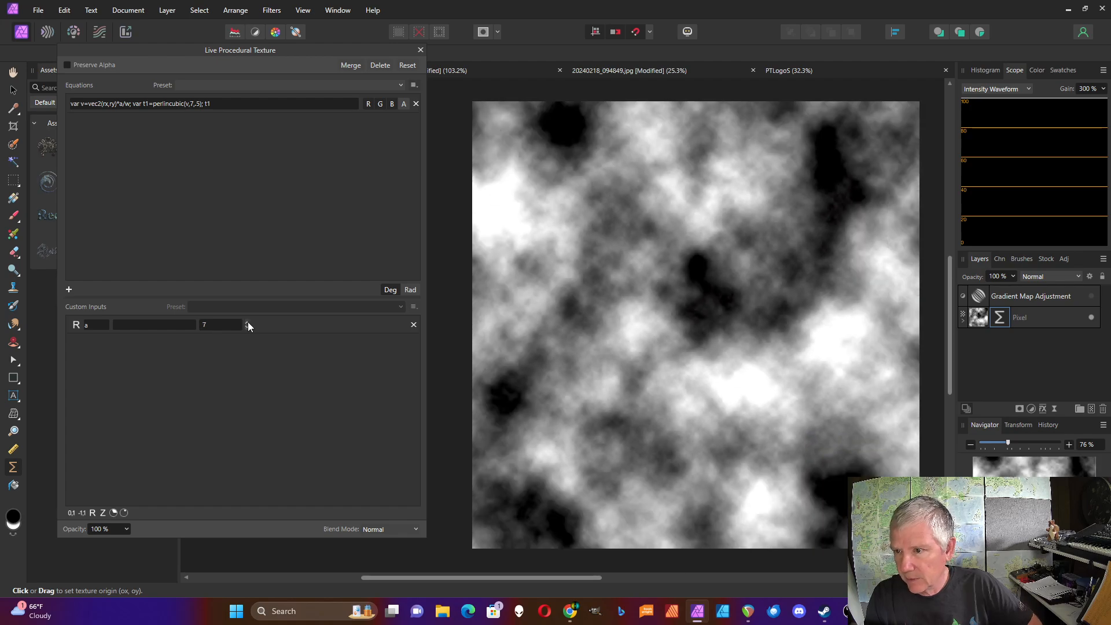
click(248, 322)
click(247, 322)
click(248, 322)
click(248, 322)
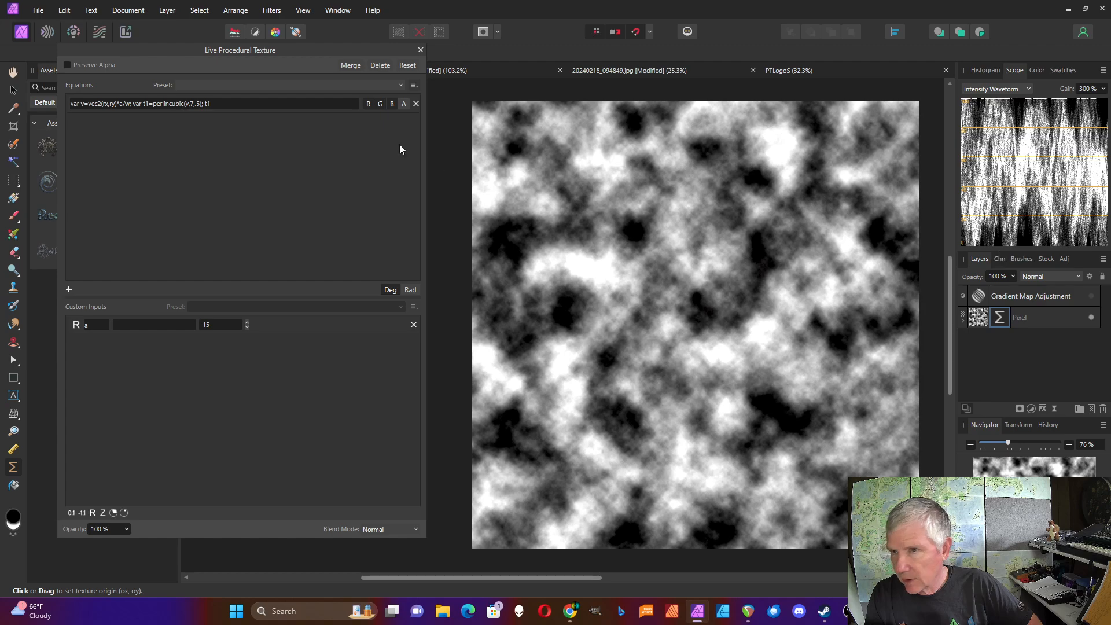
Wrap the t1 output in saturate() in the equation.
click(208, 104)
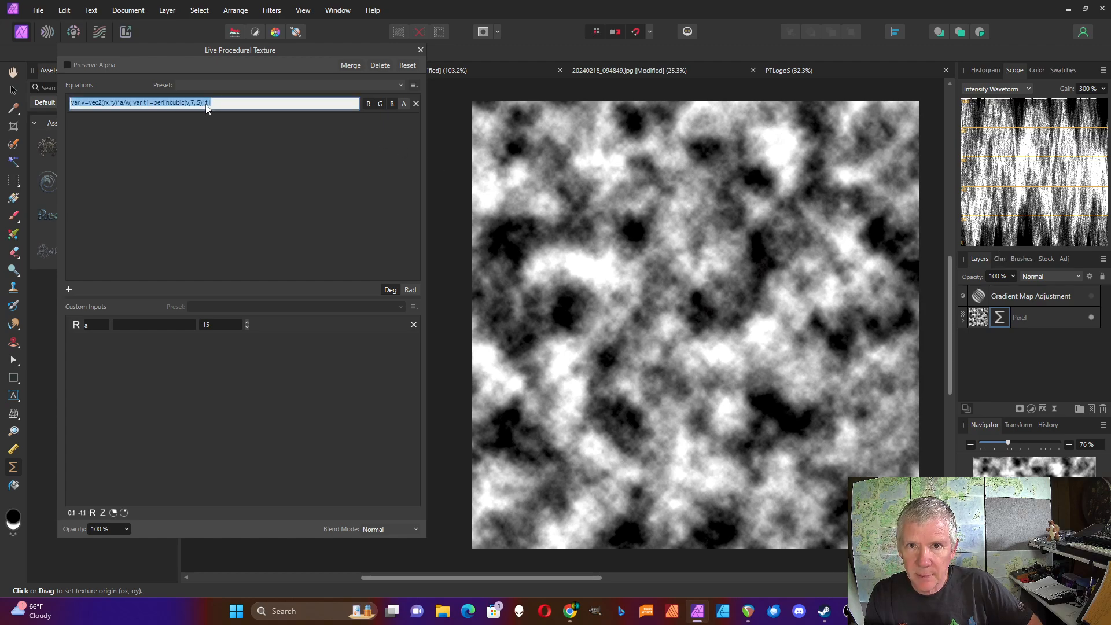
click(210, 106)
text(saturate)
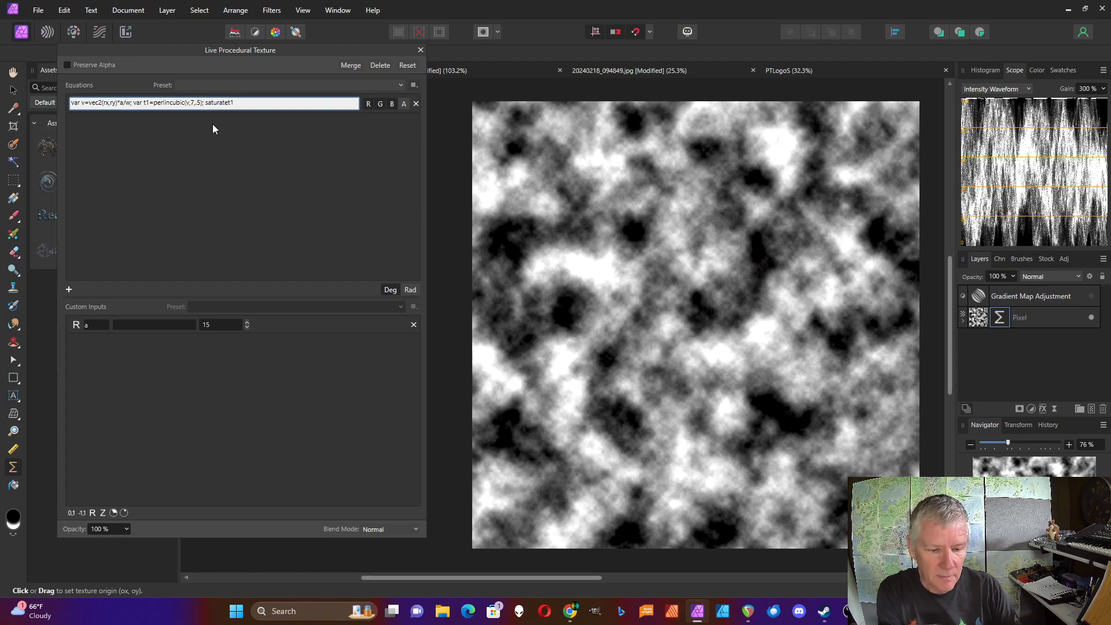
text(()
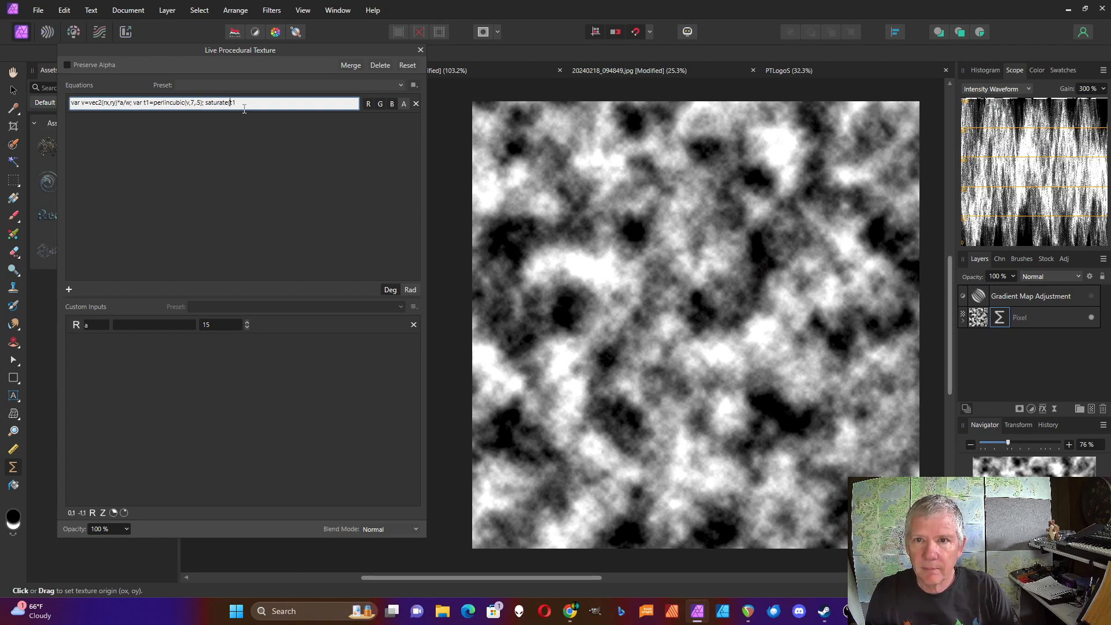
text())
key(Return)
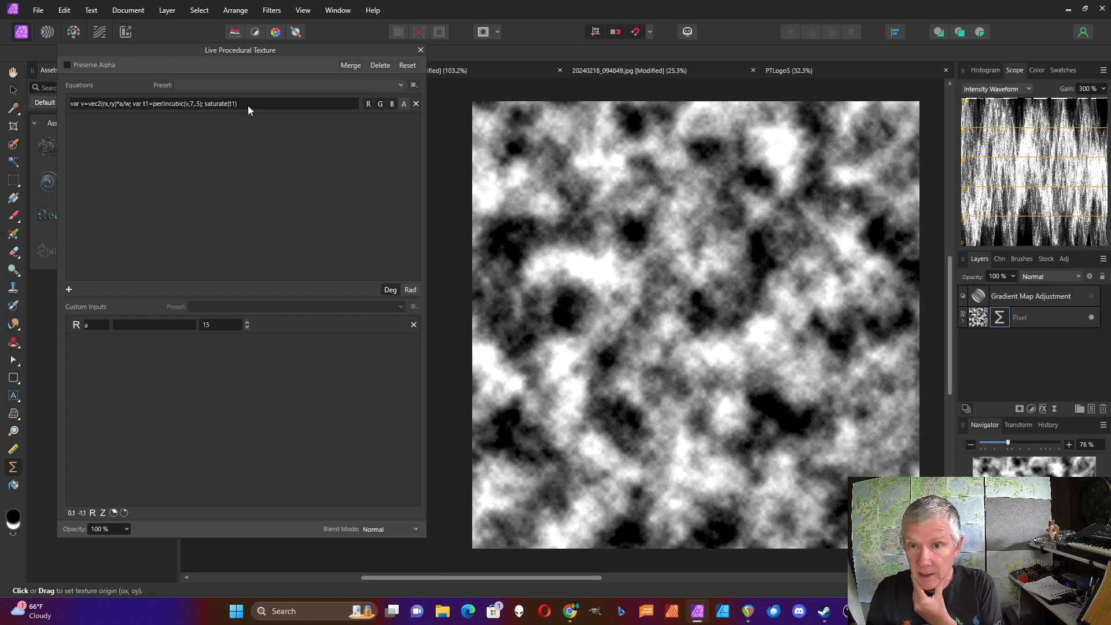
Multiply the equation's output by i by appending *i at the end.
click(248, 106)
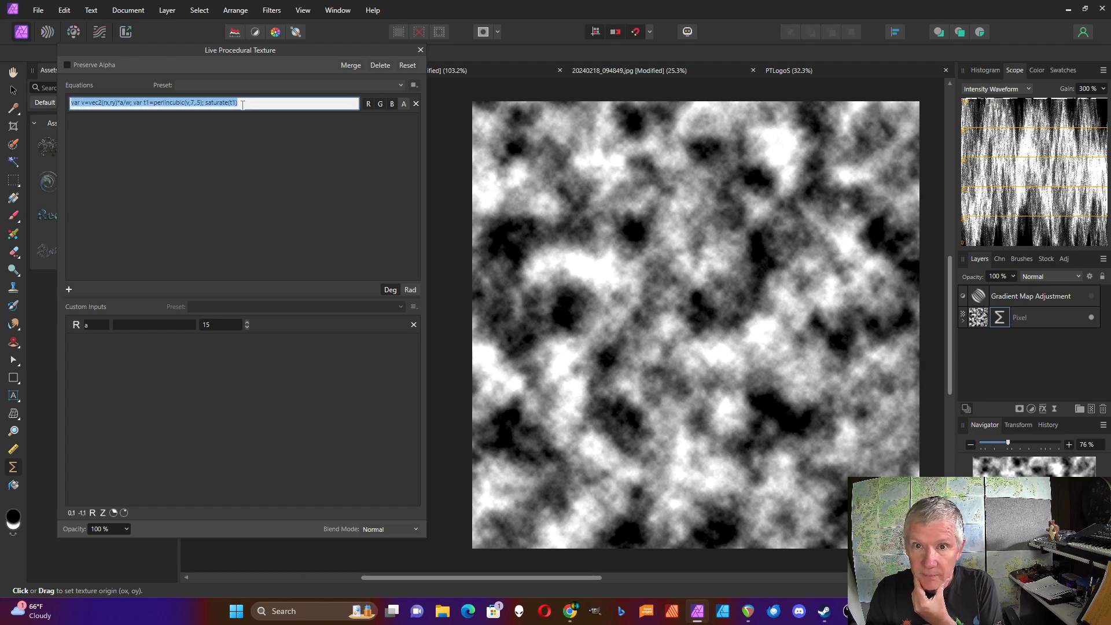
key(End)
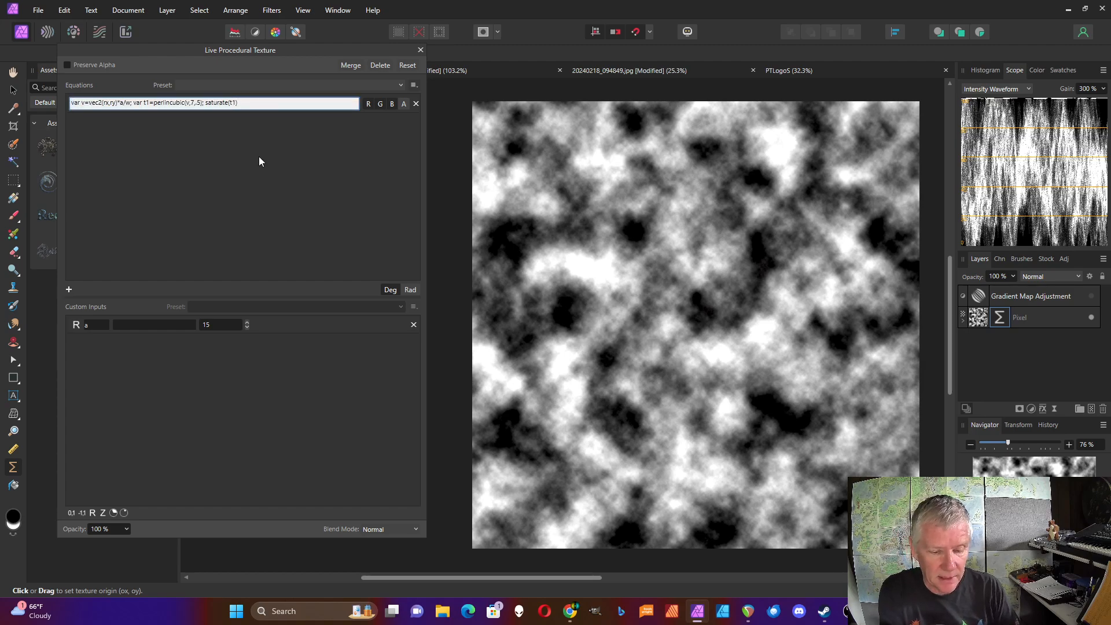
text(*i)
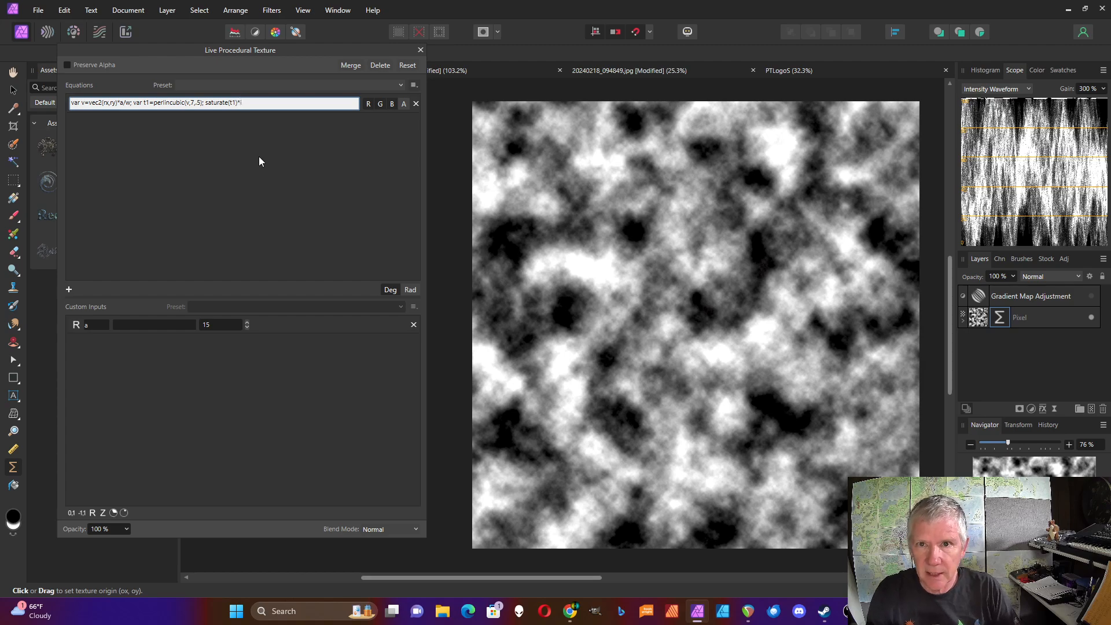
key(Return)
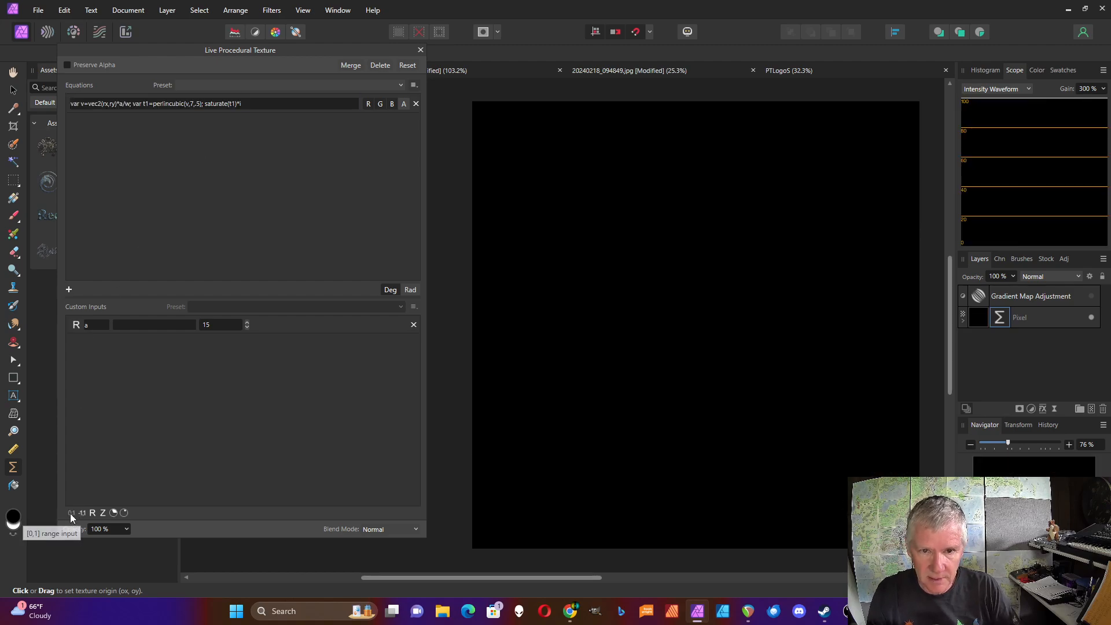
Add a 0-to-1 range custom input named i and set its slider to about 0.77.
click(71, 514)
click(95, 348)
text(bi)
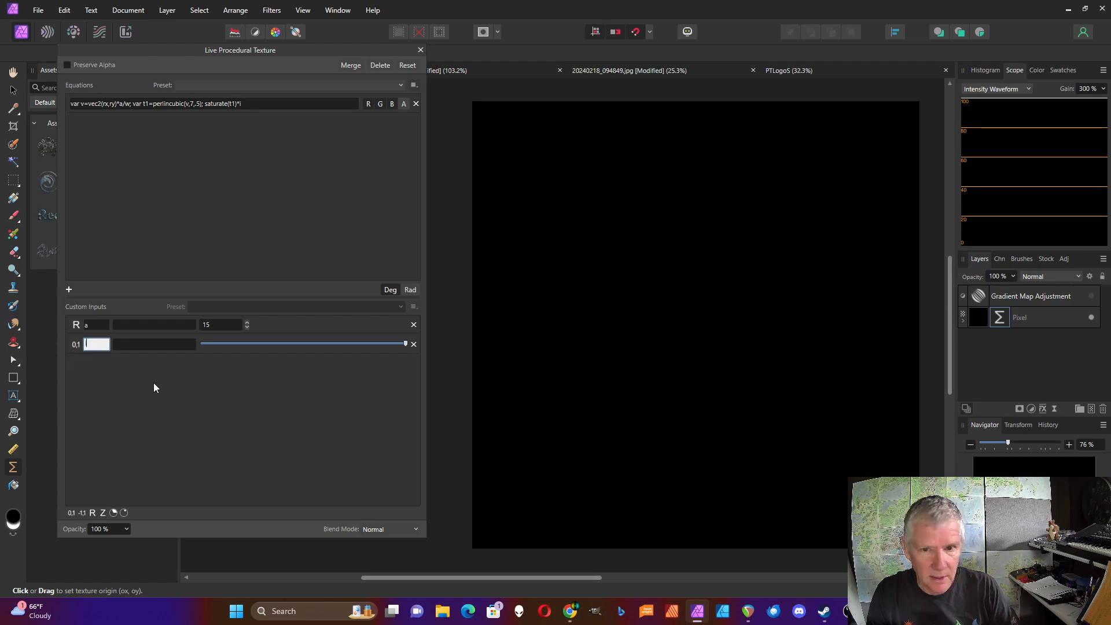
key(Return)
drag(405, 345, 357, 344)
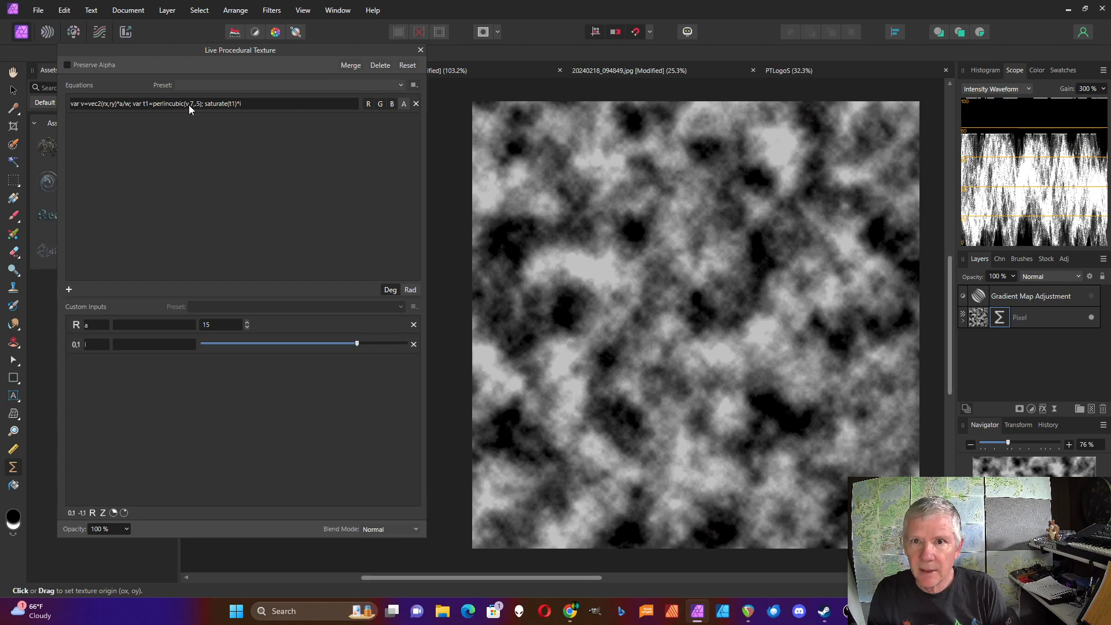
Delete the saturate function name from the output expression, leaving (t1)*i.
click(228, 102)
click(228, 103)
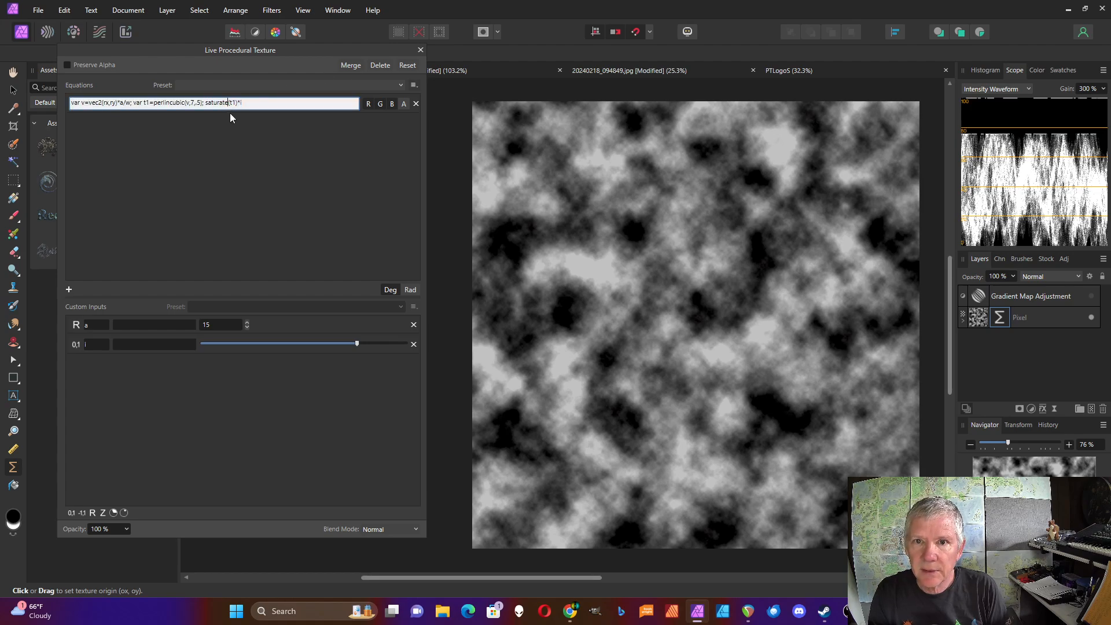
key(BackSpace)
key(BackSpace)
key(BackSpace)
key(BackSpace)
key(BackSpace)
key(BackSpace)
key(BackSpace)
key(BackSpace)
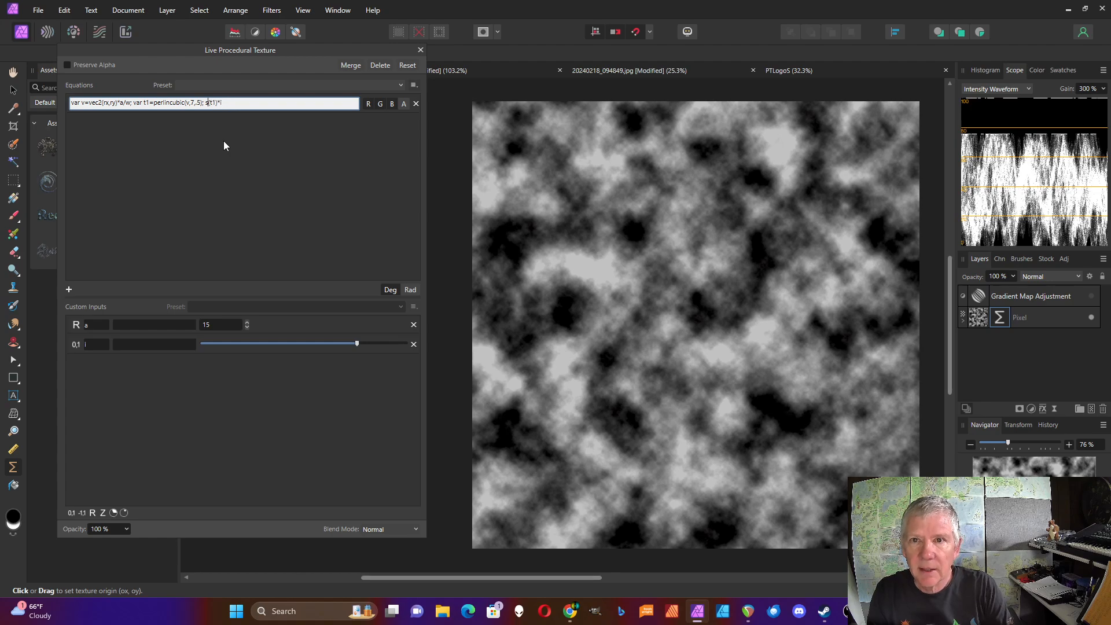
key(Return)
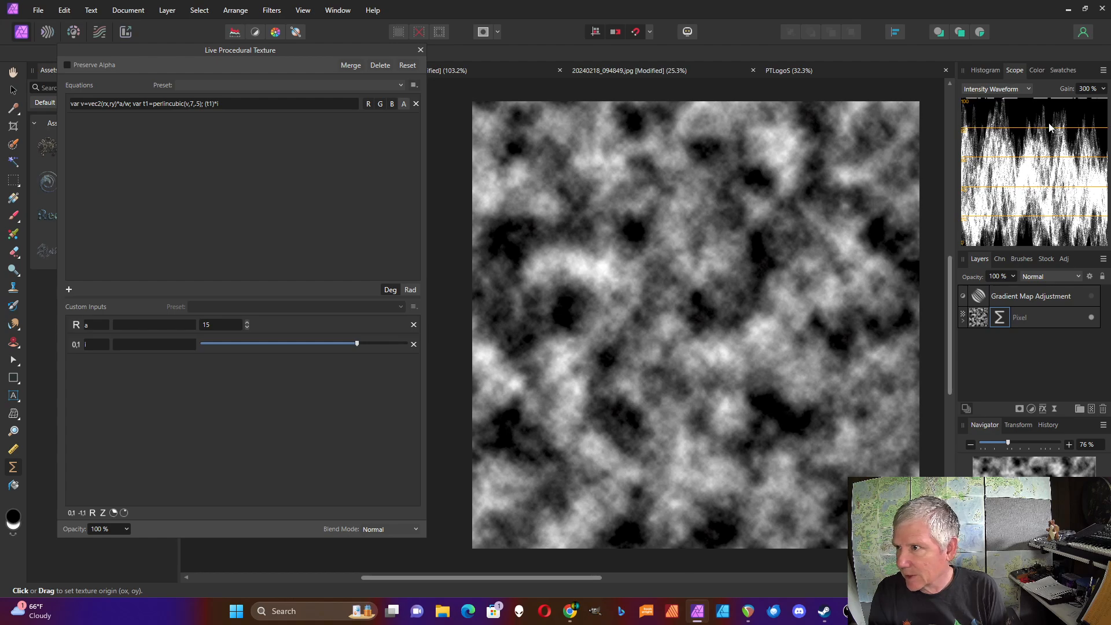
Wrap t1 in clamp() and append +of to the end of the output expression.
click(203, 106)
click(205, 107)
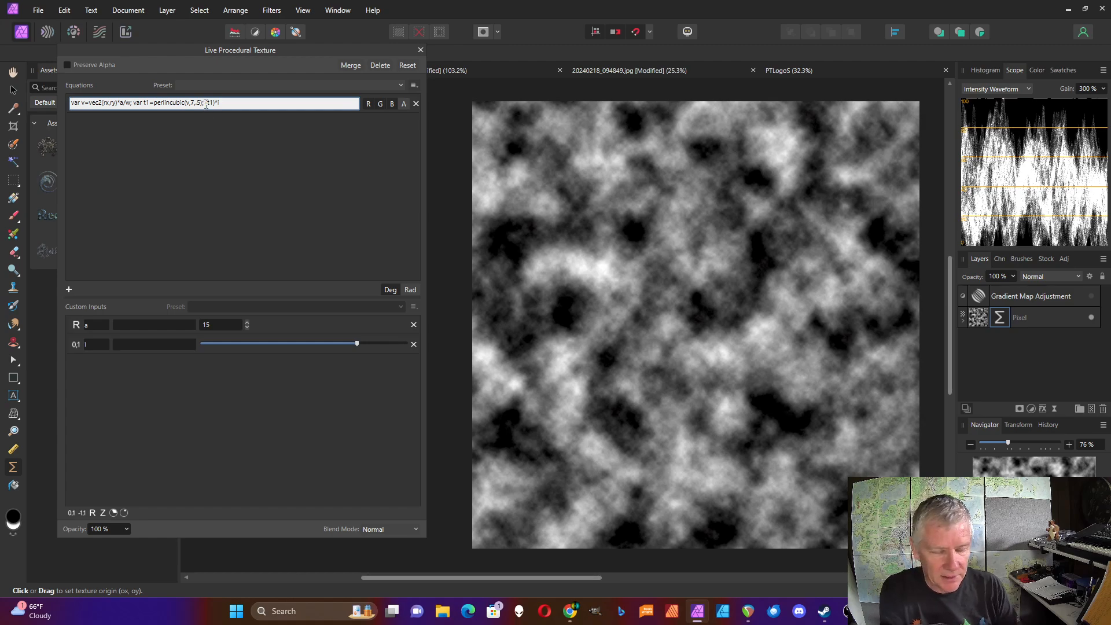
text(clamp)
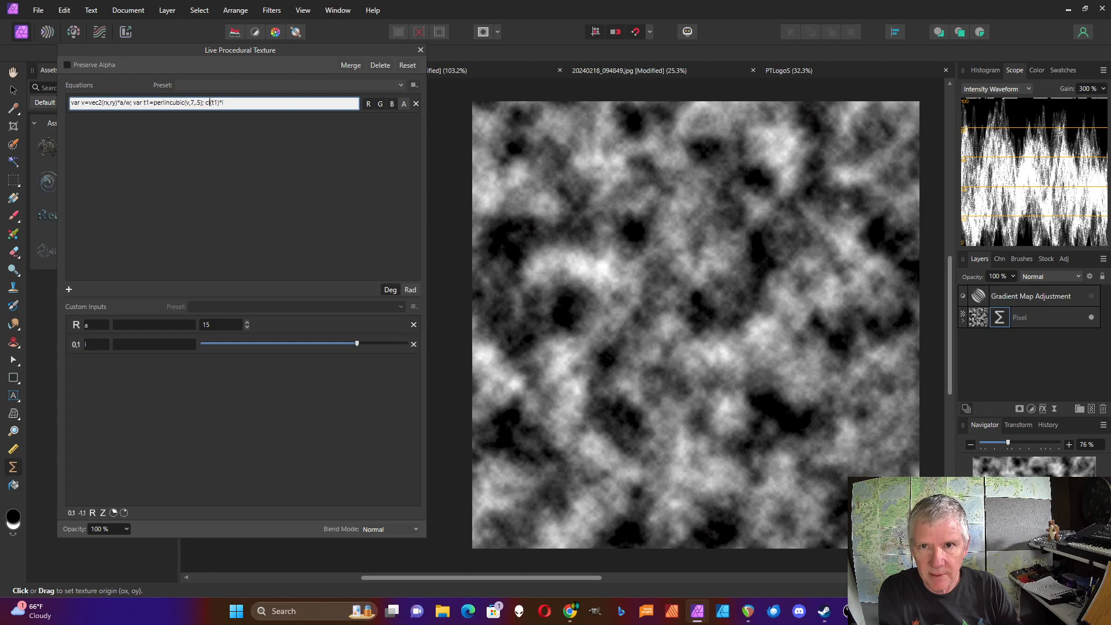
click(217, 137)
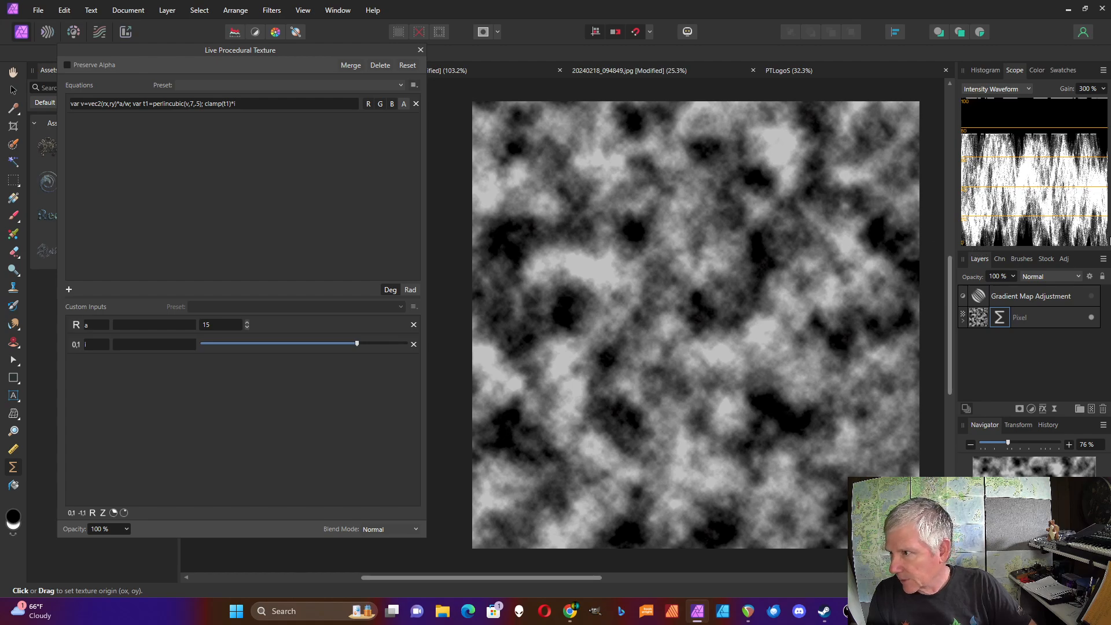
click(258, 103)
click(259, 103)
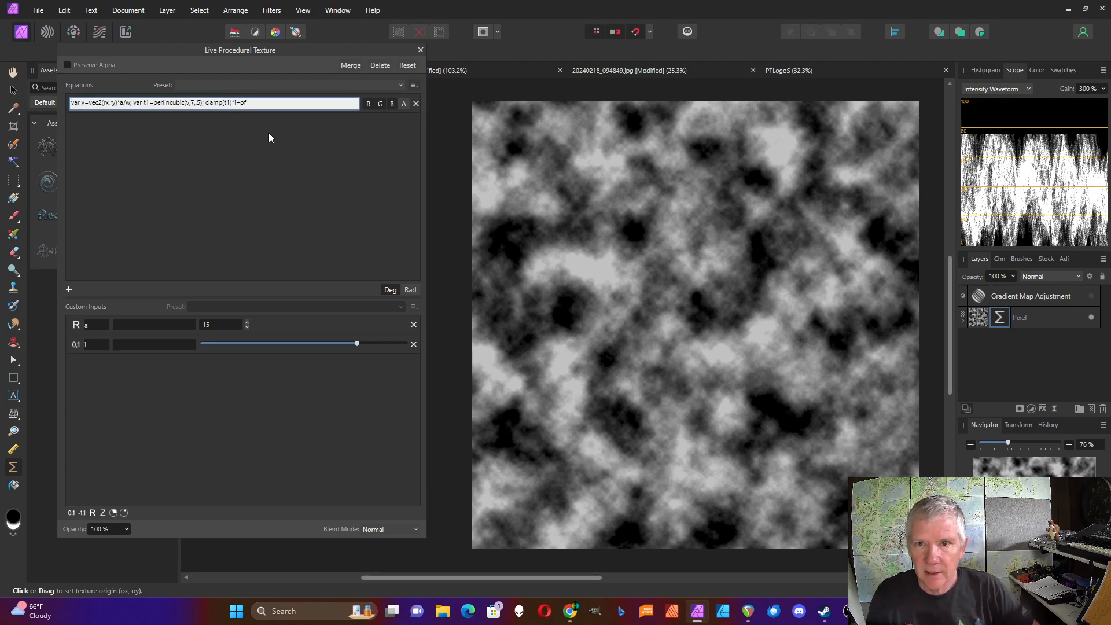
Add a 0-to-1 range custom input named of and set its slider to about 0.08.
click(70, 513)
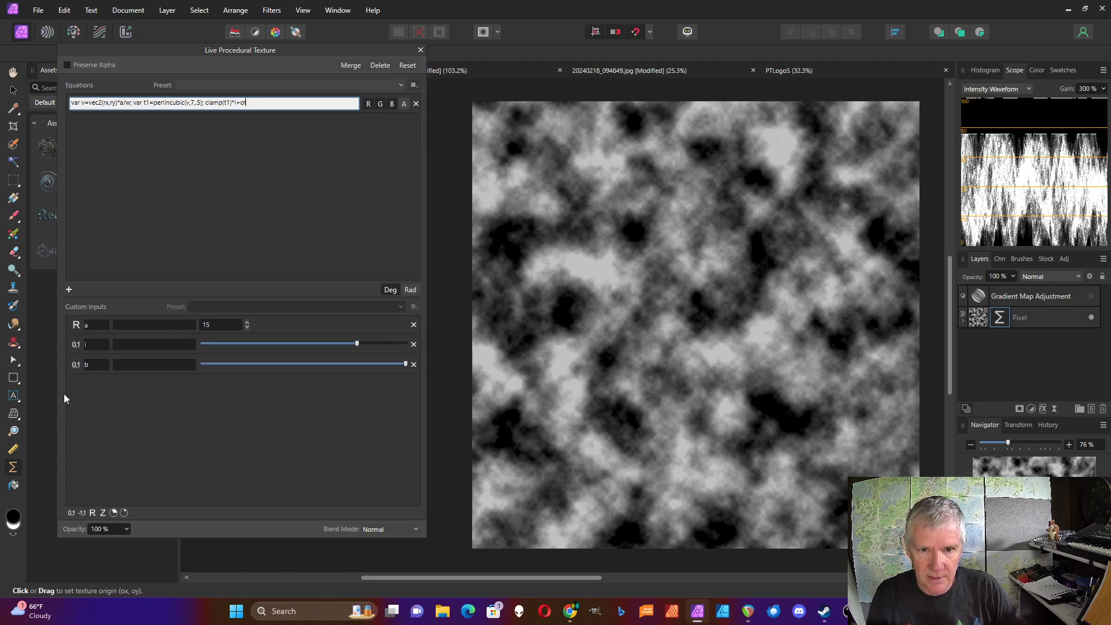
click(88, 364)
text(of)
key(Return)
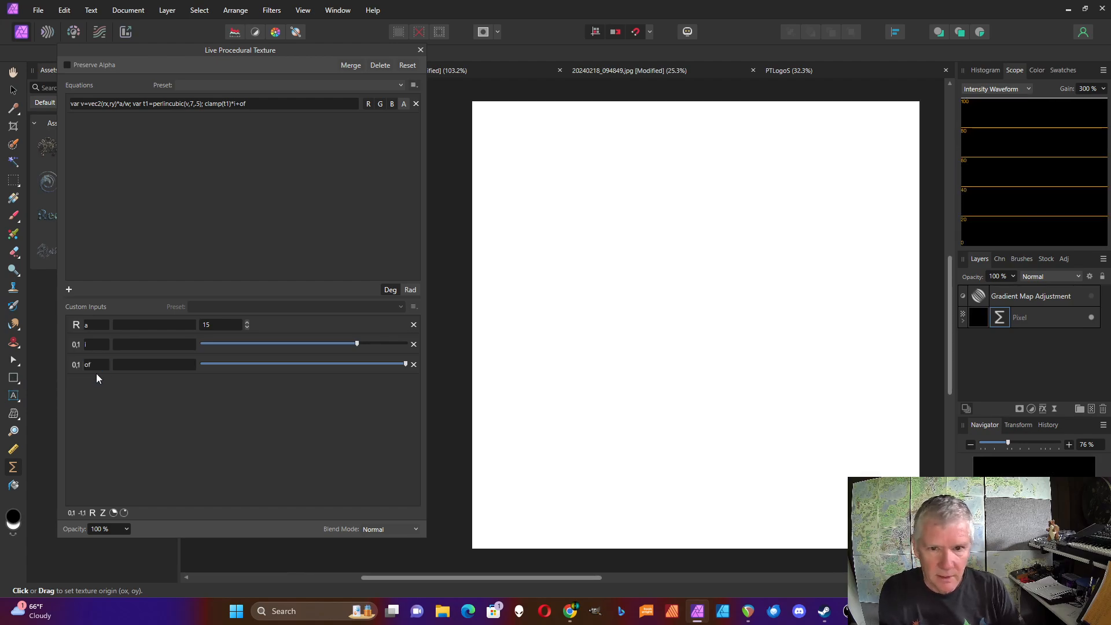
drag(405, 365, 152, 385)
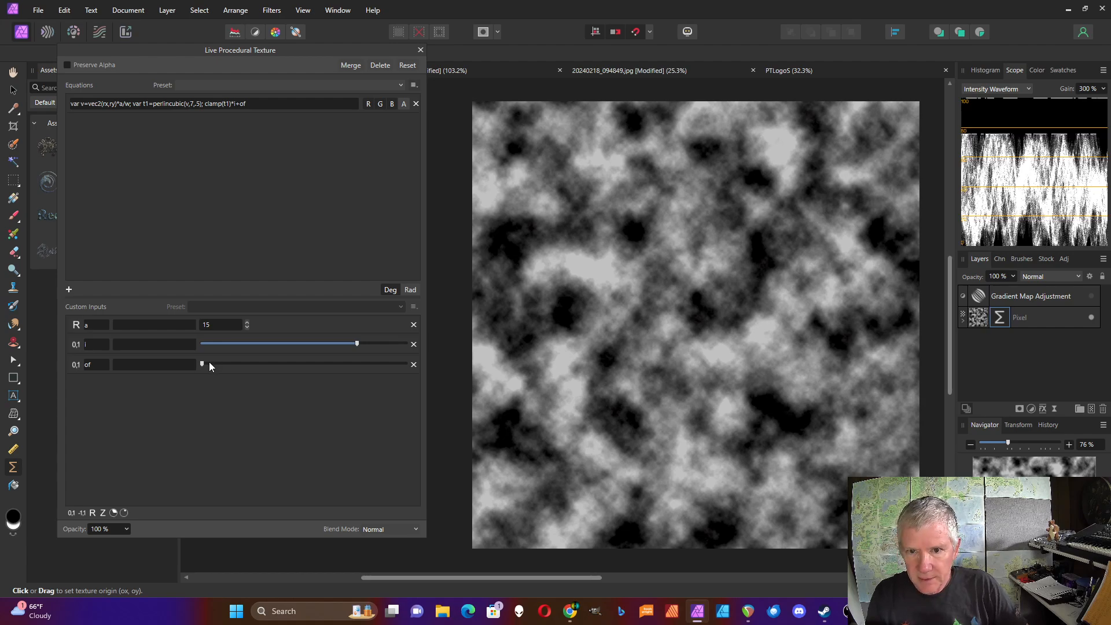
drag(203, 365, 218, 368)
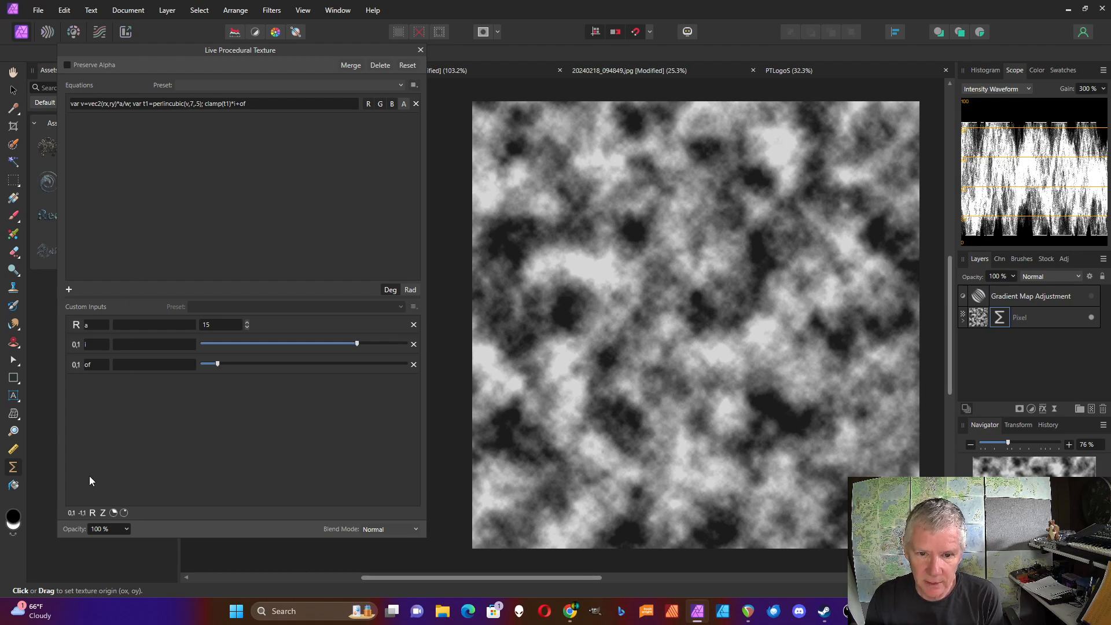
Give input i the description Fader and input a the description Scale.
click(117, 345)
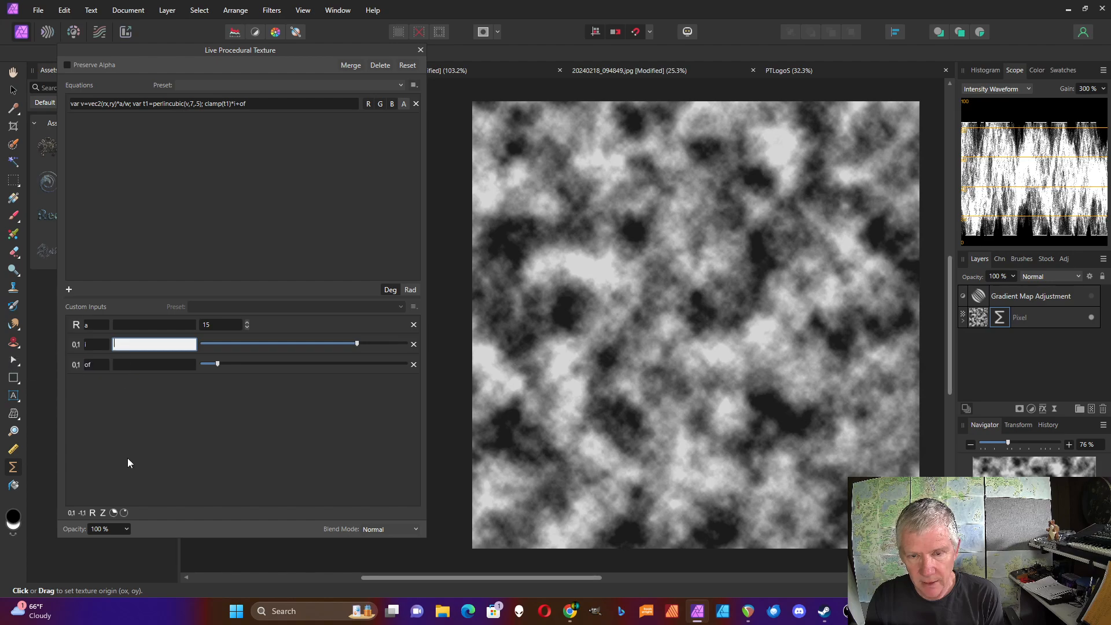
text(Fader)
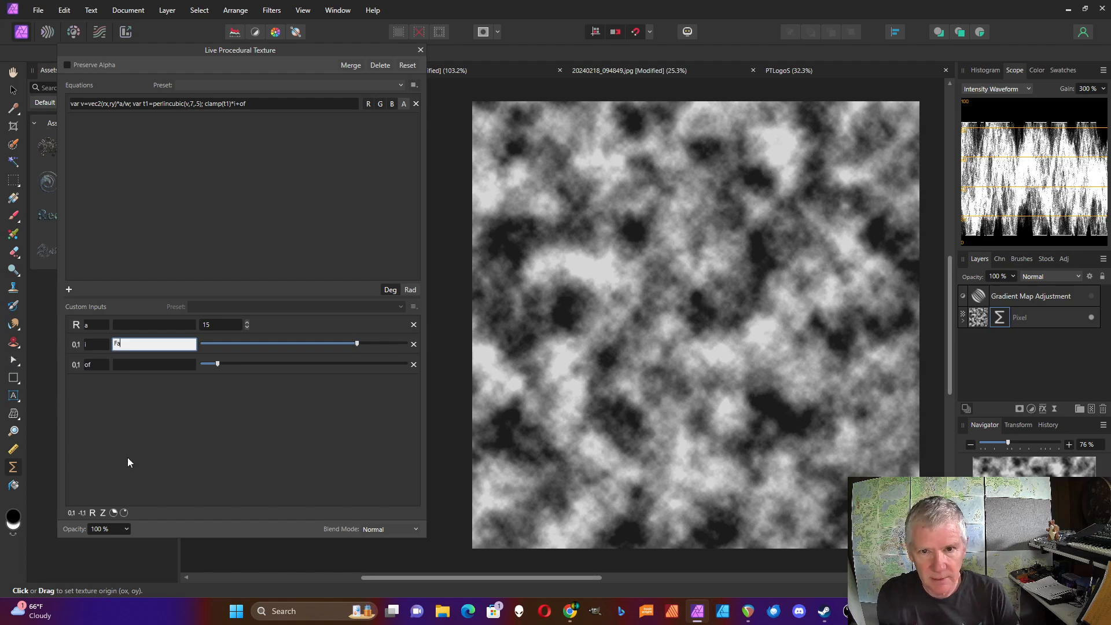
click(123, 326)
text(Scale)
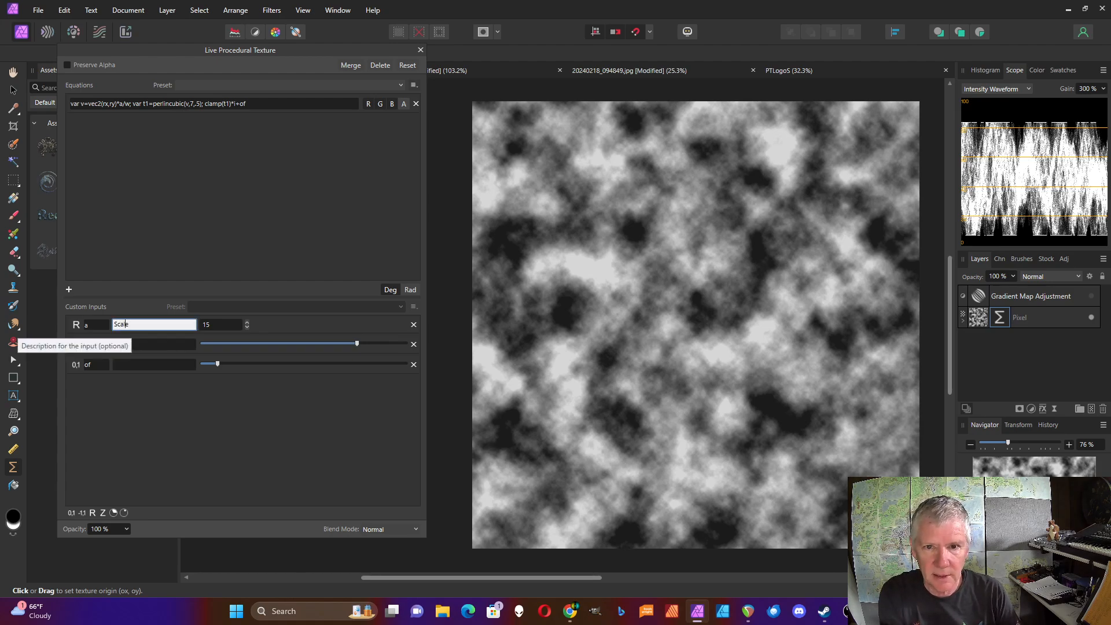
Give input of the description Offset.
click(135, 364)
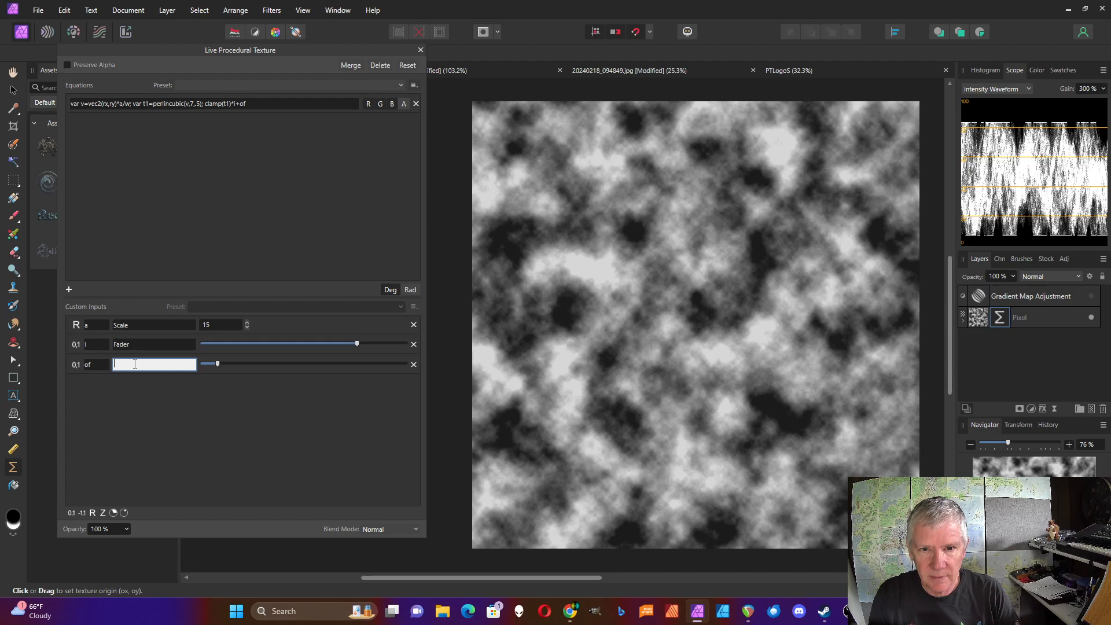
text(Offset)
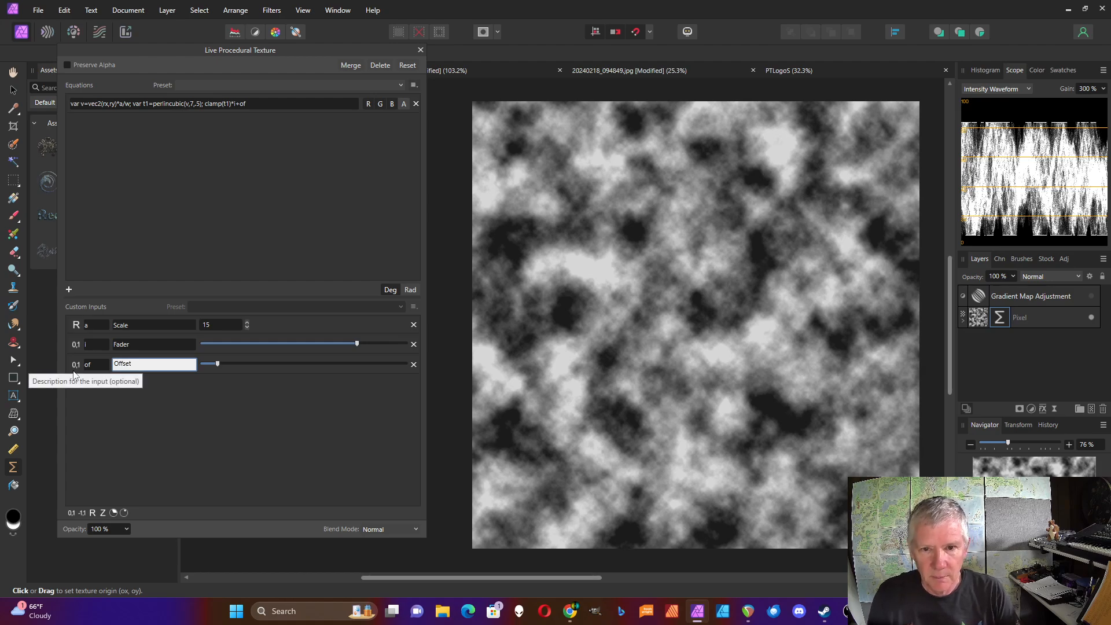
click(81, 466)
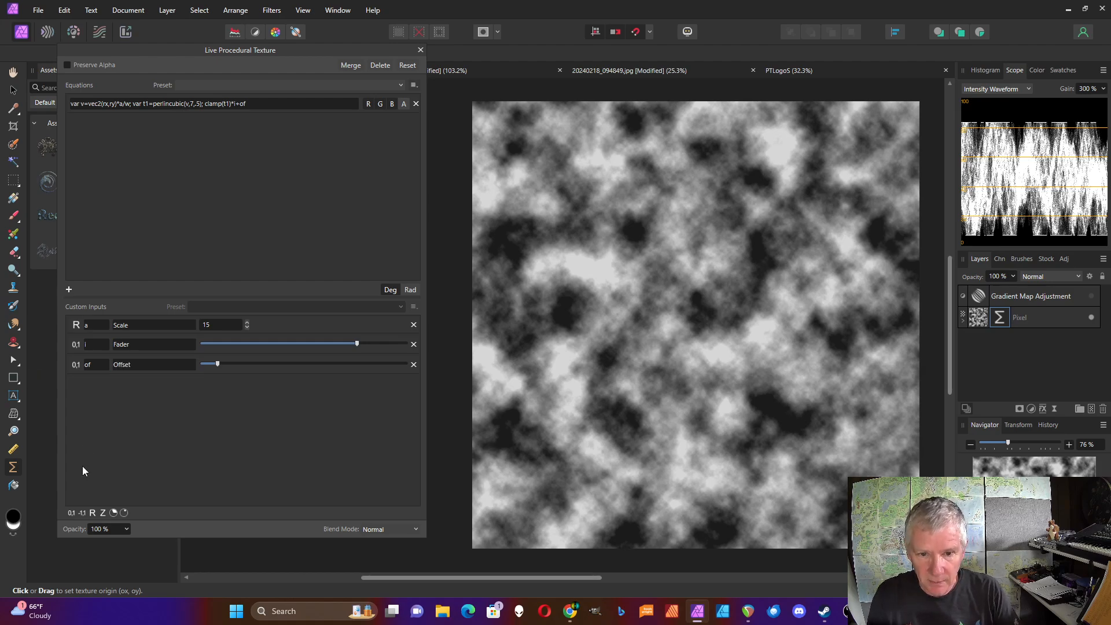
Add a real number input b described as Saturation and set its value to 1.
click(92, 513)
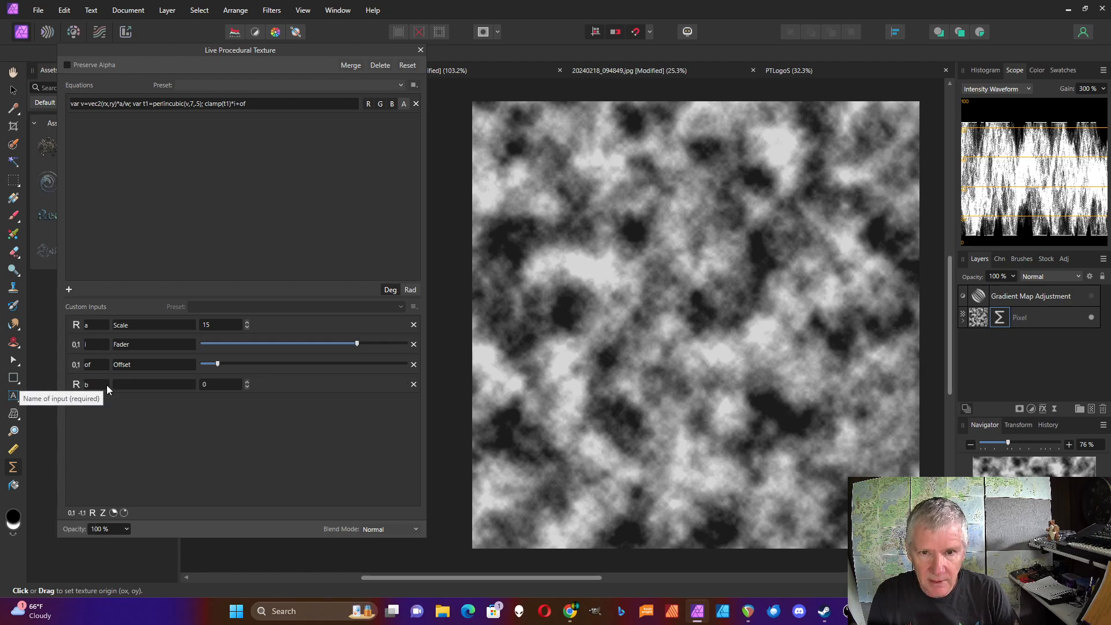
click(124, 385)
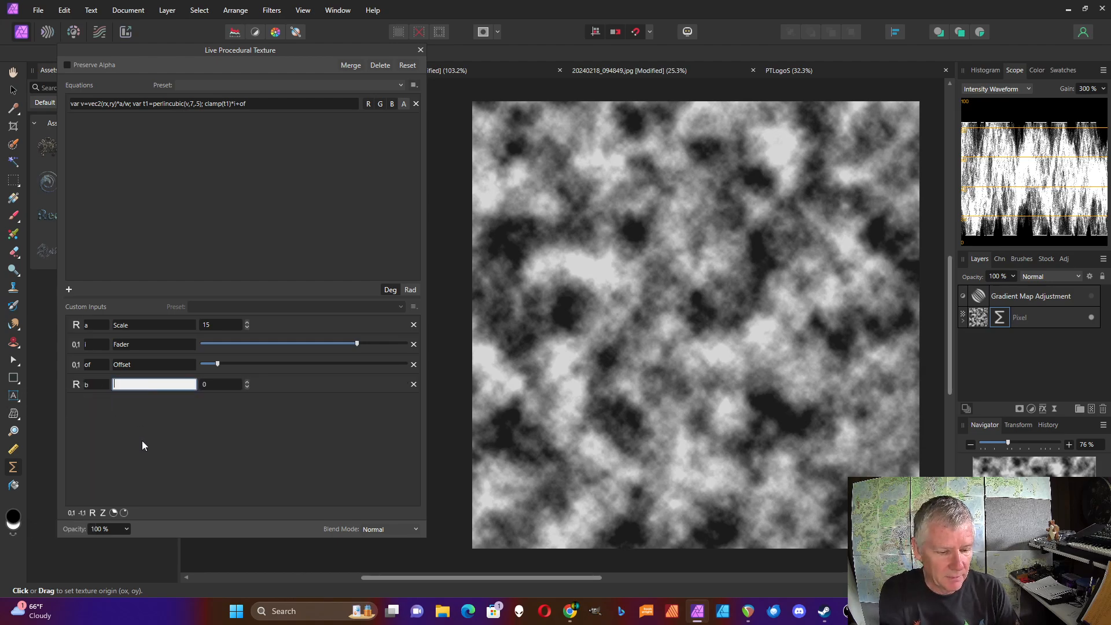
text(Saturation)
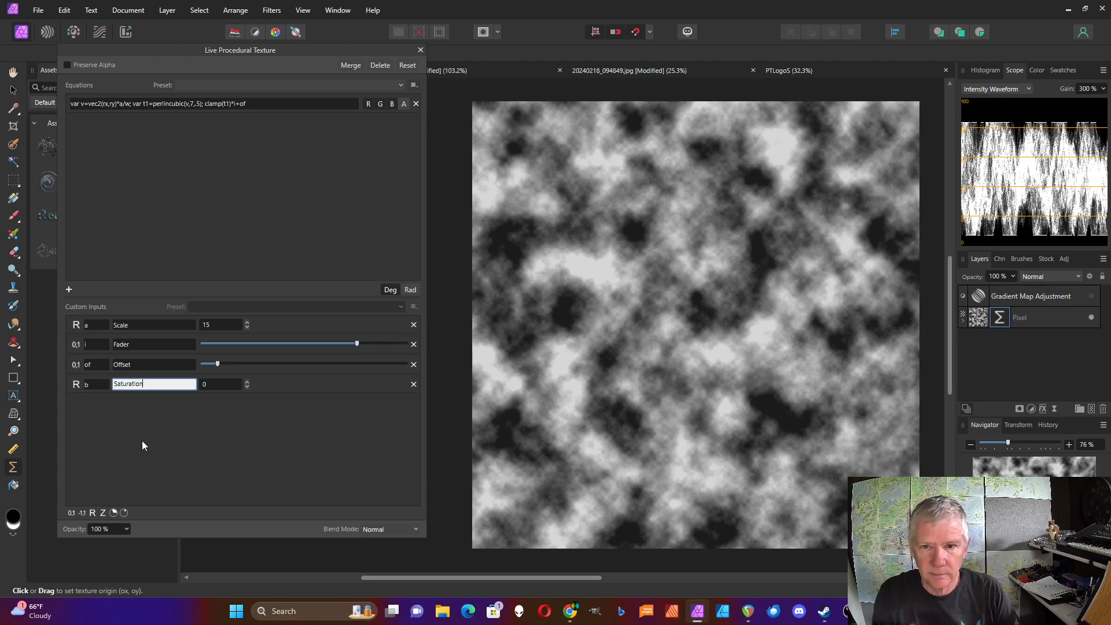
click(248, 382)
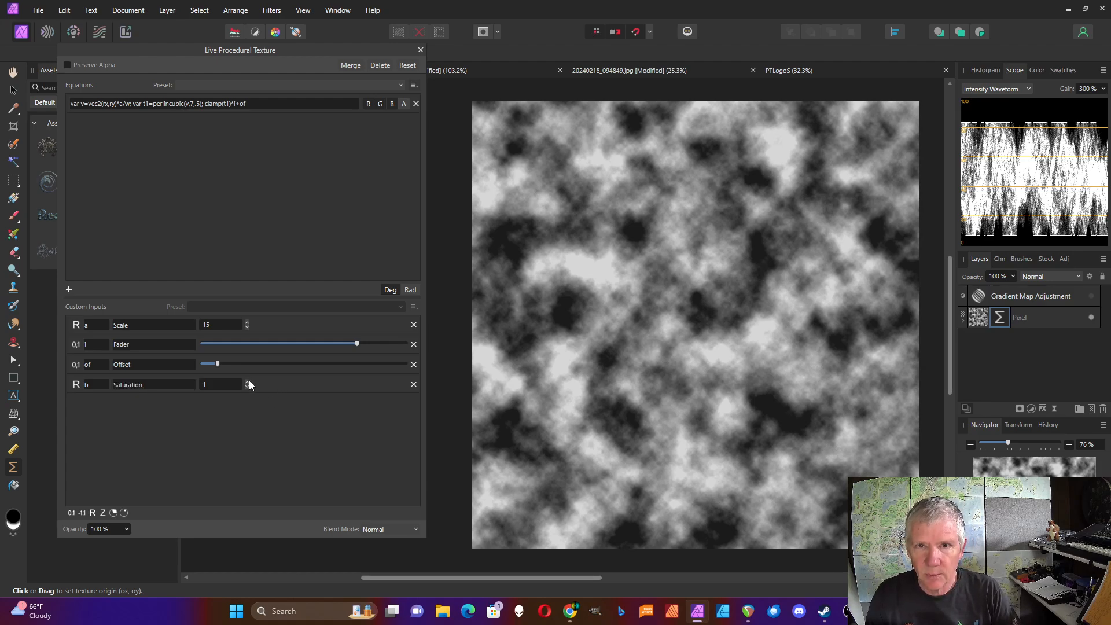
Multiply t1 by b inside the clamp of the output expression, making it clamp(b*t1)*i+of.
click(226, 105)
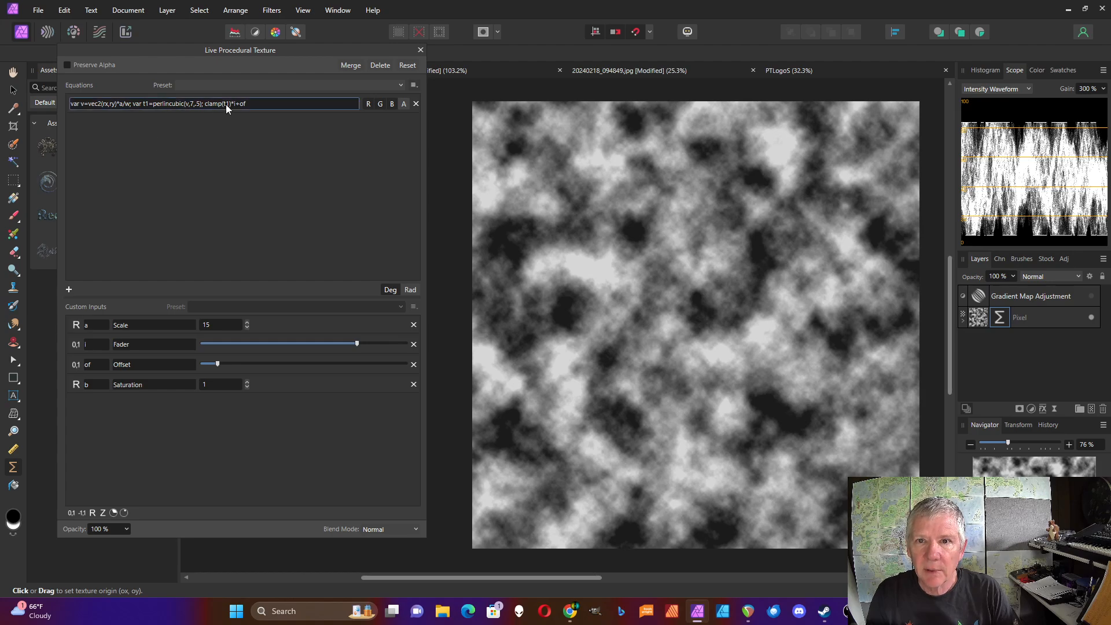
click(224, 103)
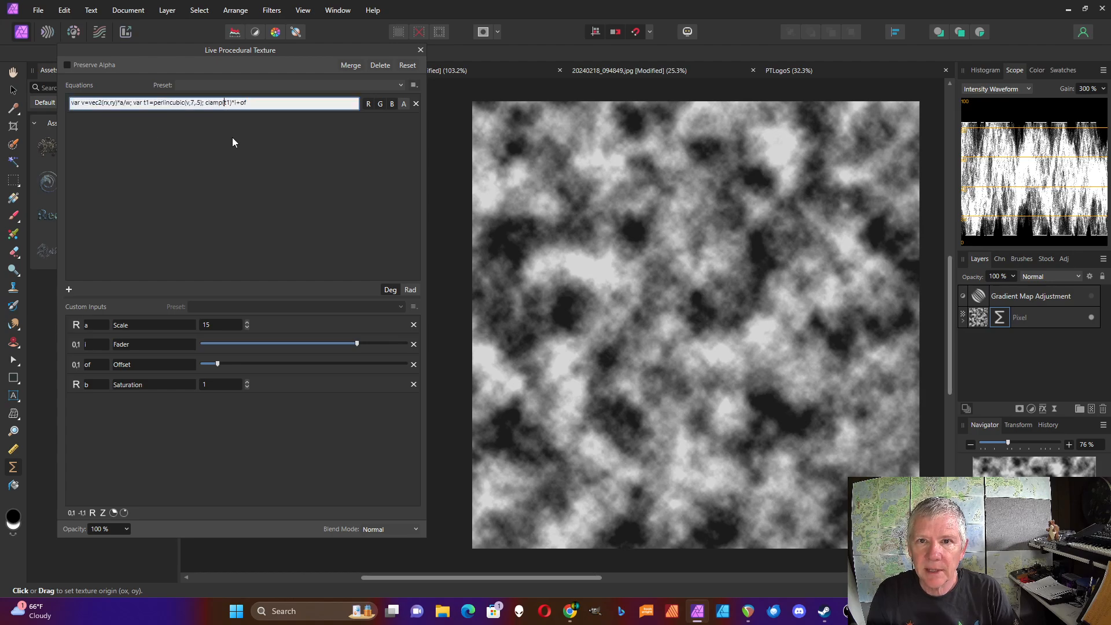
text(b*)
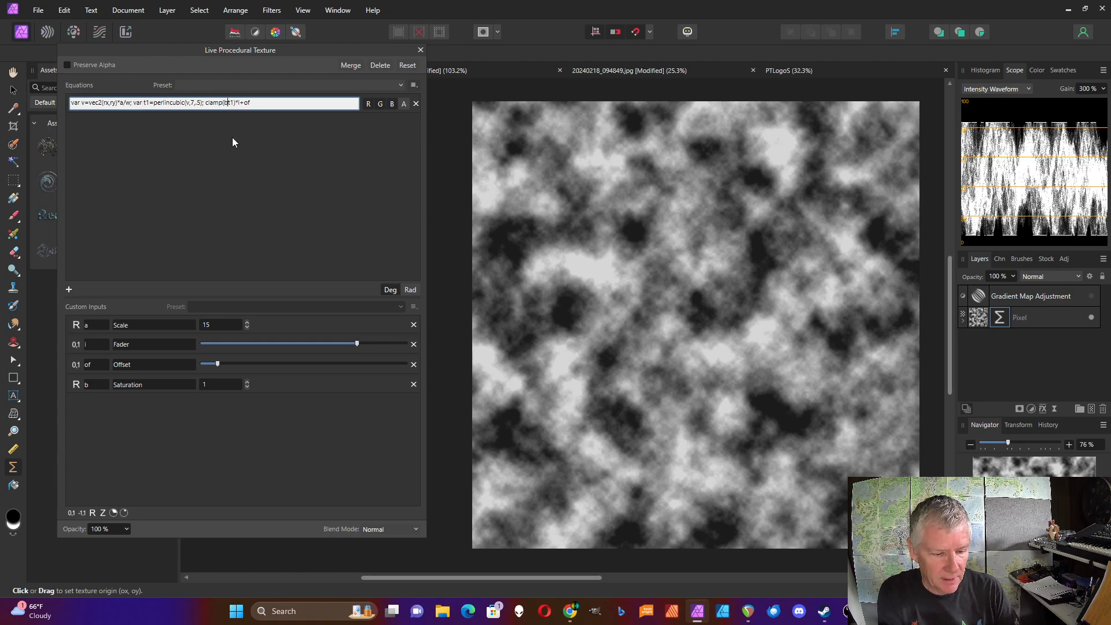
key(Return)
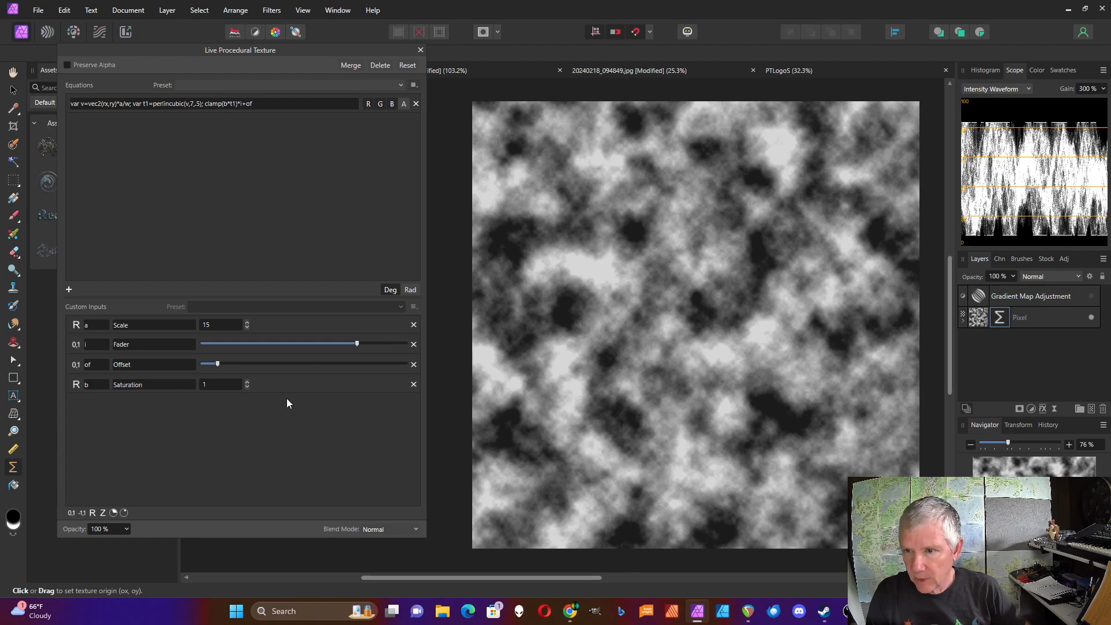
Raise the Saturation input's value to 18.
click(248, 382)
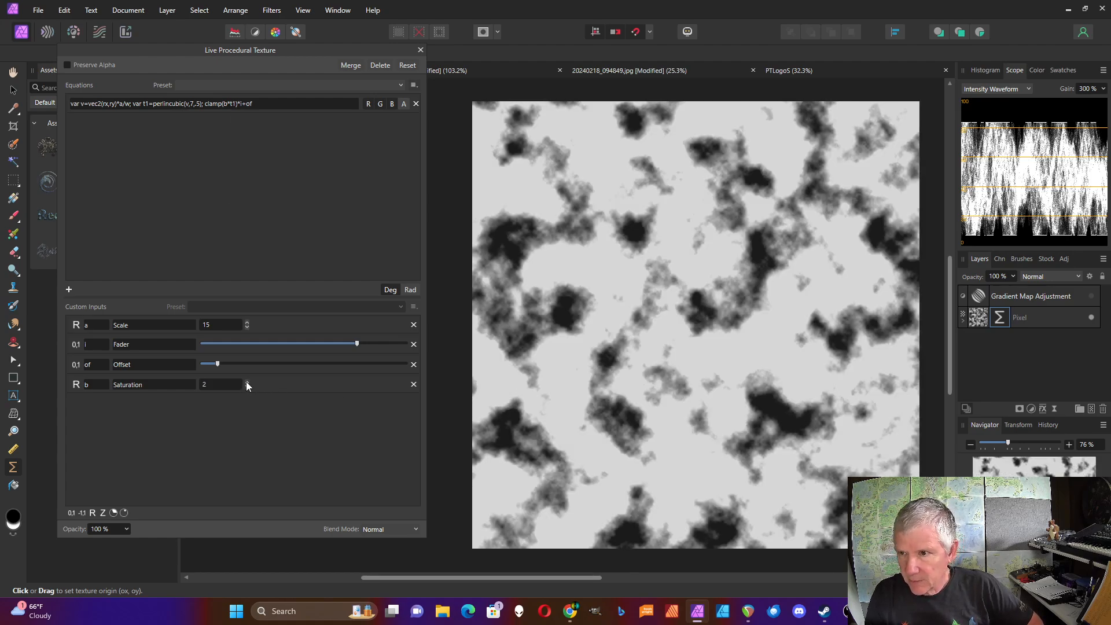
click(247, 381)
click(248, 382)
click(246, 382)
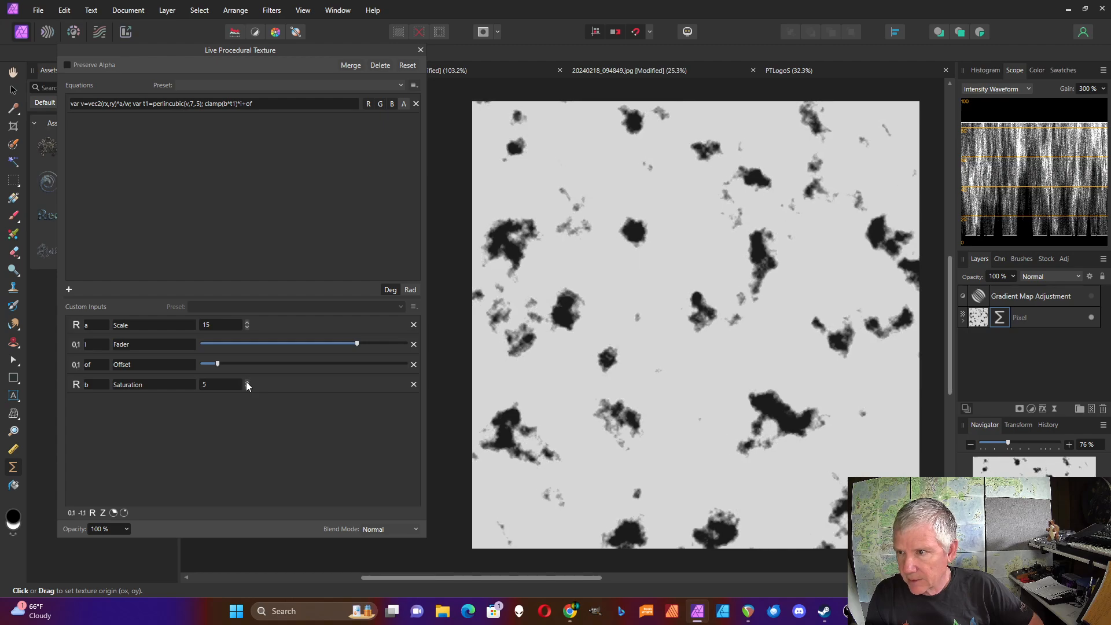
click(247, 382)
click(247, 382)
click(247, 382)
click(246, 382)
click(247, 382)
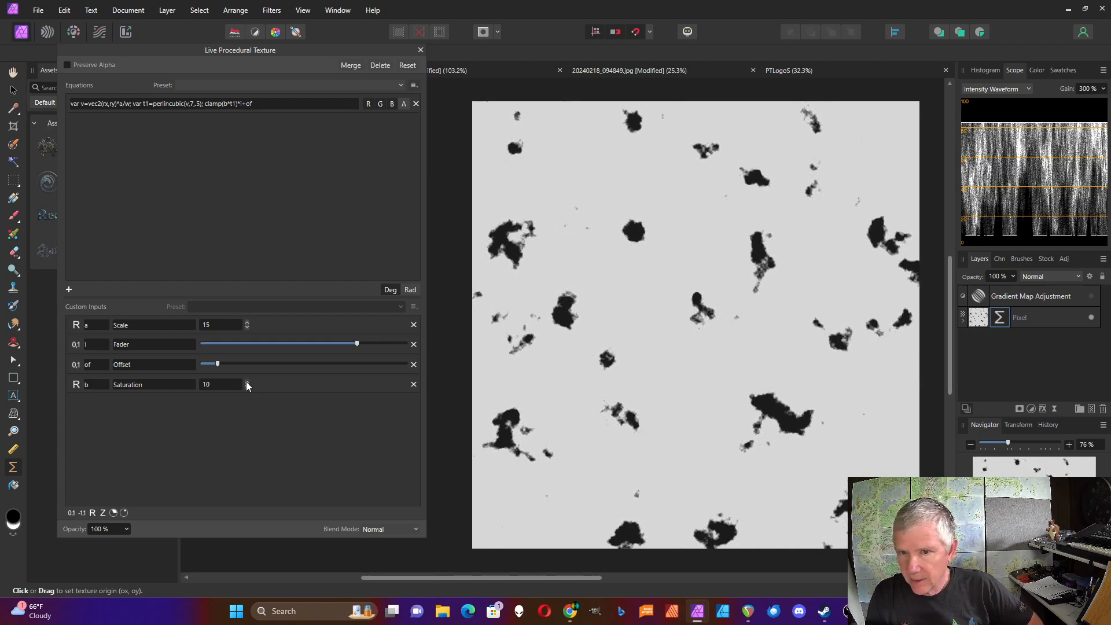
click(247, 382)
click(247, 382)
click(247, 382)
click(248, 382)
click(248, 382)
click(247, 382)
click(247, 382)
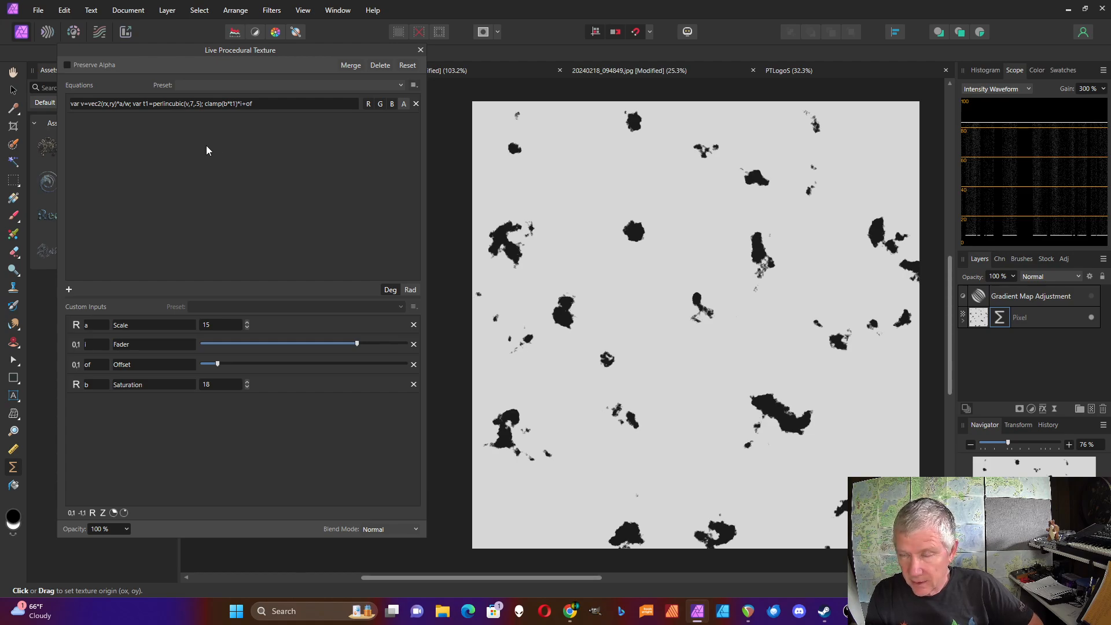
Change perlincubic to perlinhcubic in the output expression.
click(168, 106)
click(168, 106)
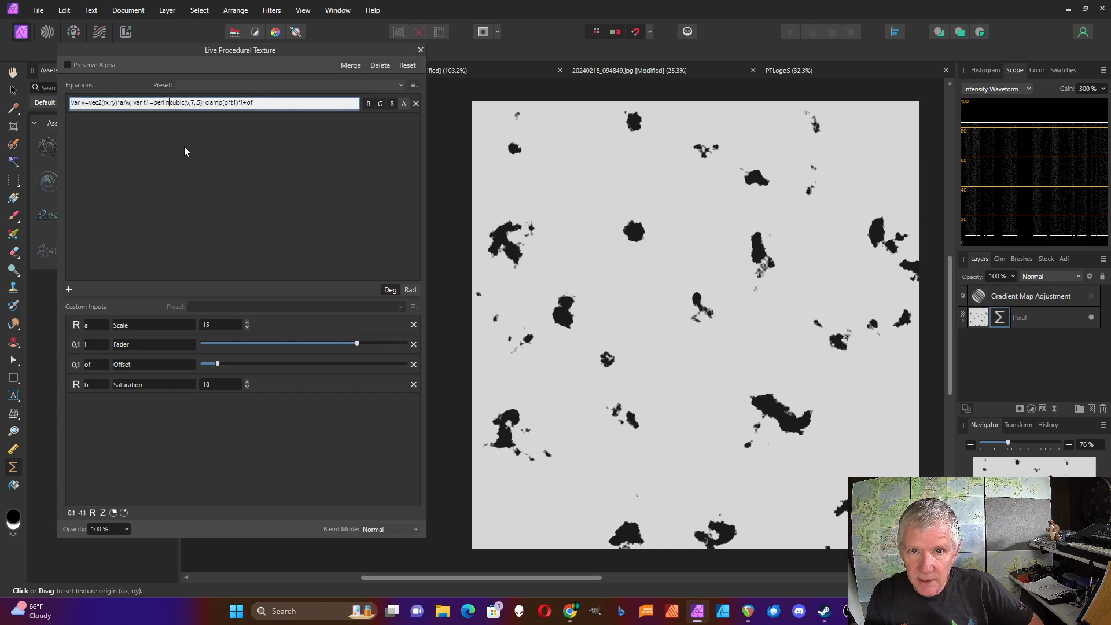
text(h)
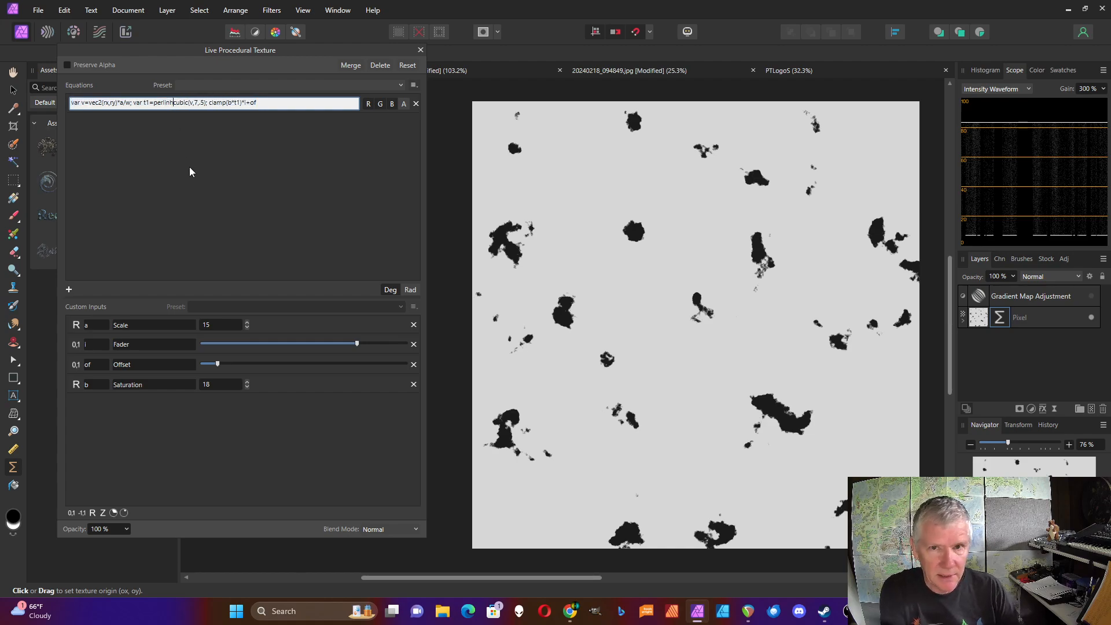
key(Return)
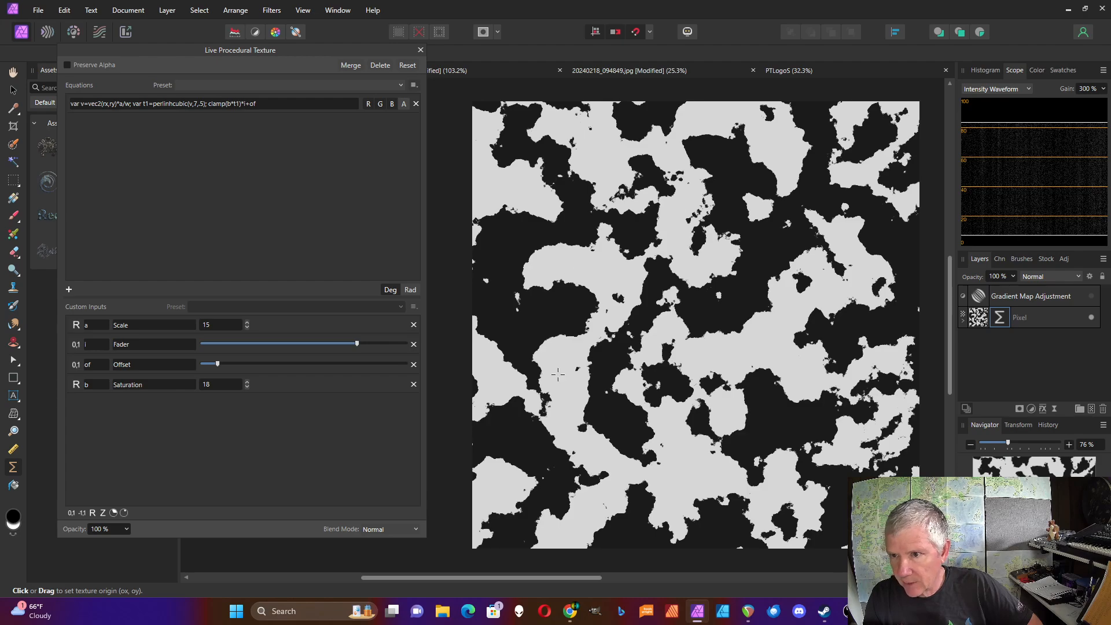
Preview Fader and Offset slider changes with the Gradient Map Adjustment layer temporarily shown.
click(1092, 297)
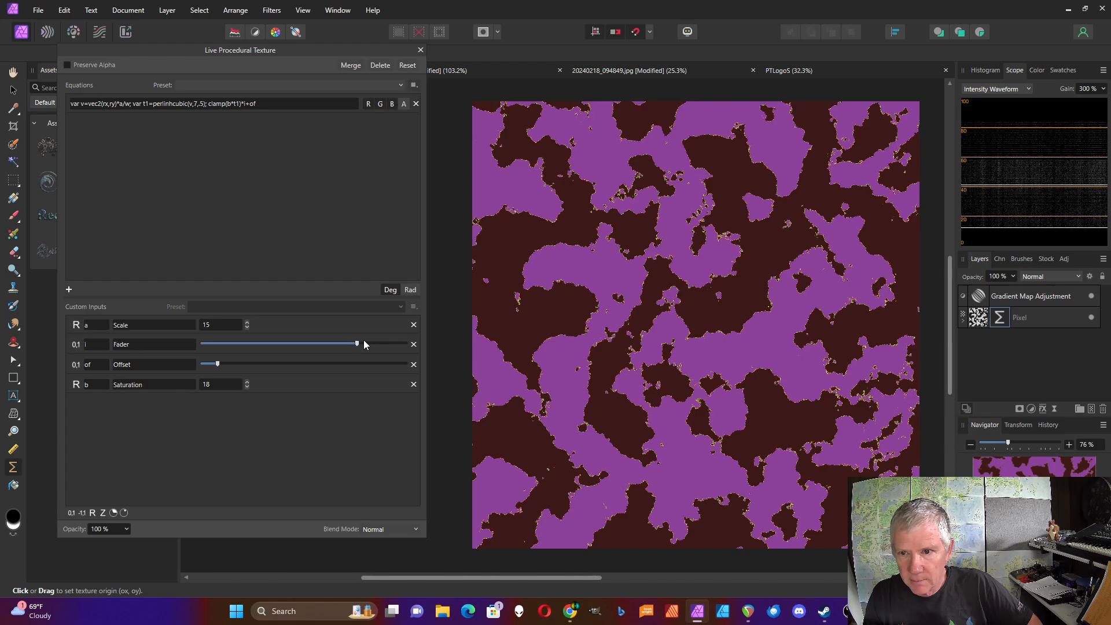
drag(357, 344, 278, 346)
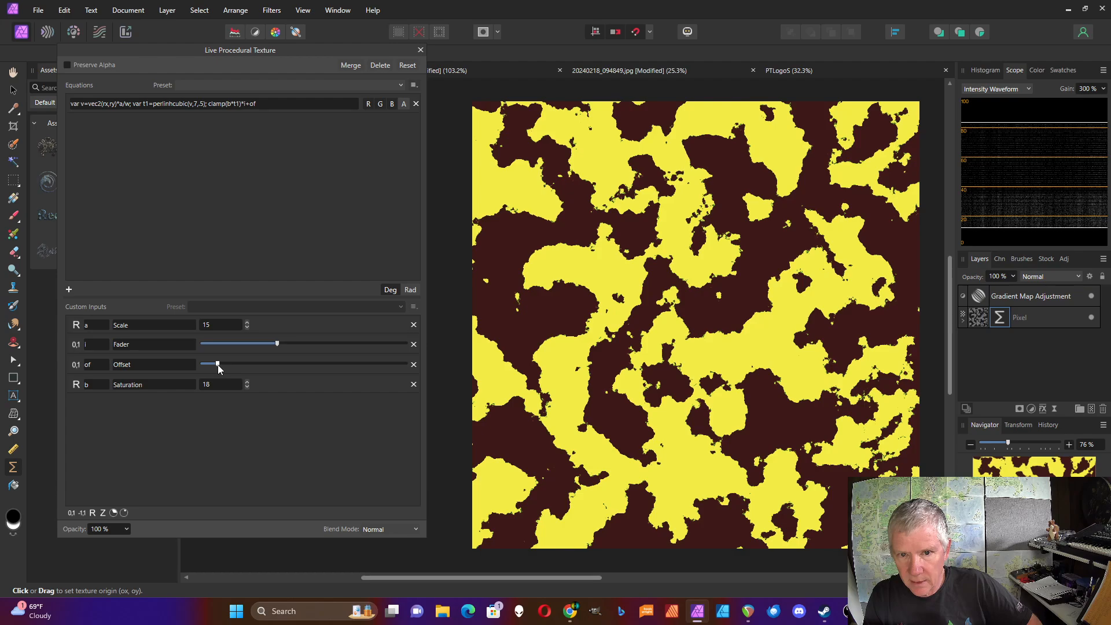
drag(218, 364, 259, 365)
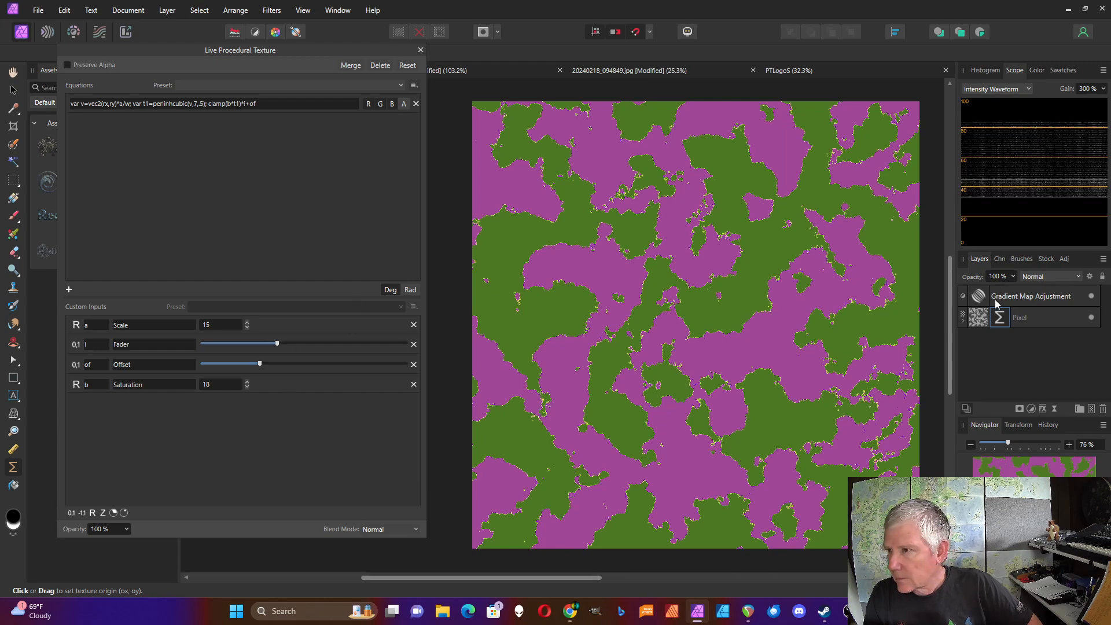
click(1092, 295)
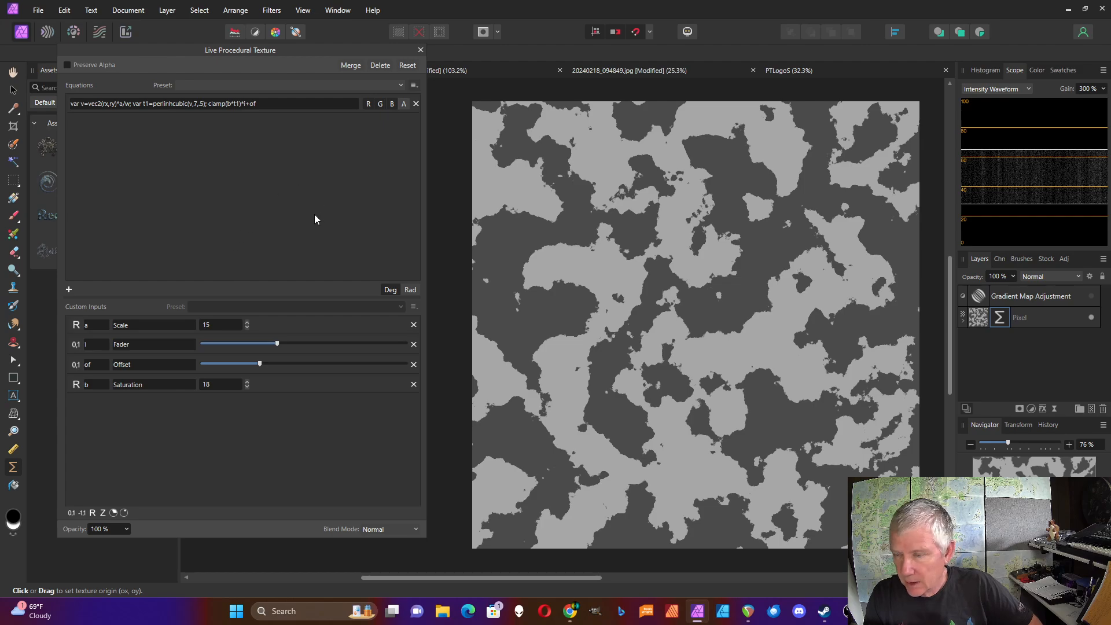
Set the Offset slider to about 0.2 and the Fader slider to about 0.75.
drag(259, 366, 189, 363)
drag(277, 344, 404, 345)
drag(201, 364, 244, 365)
drag(404, 344, 353, 346)
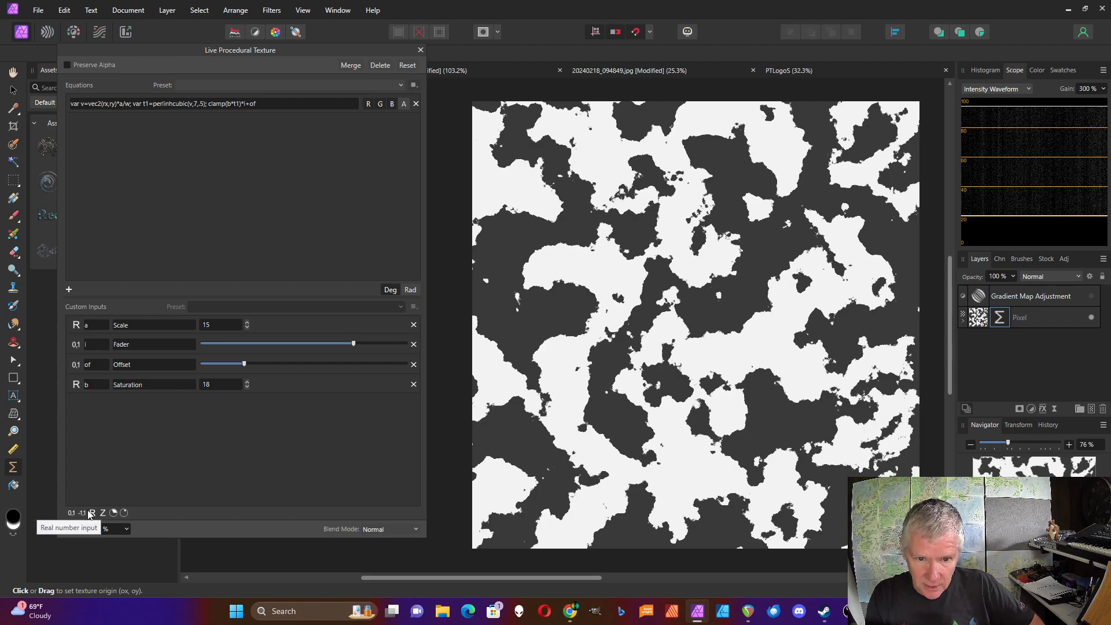
Add two 0-to-1 range custom inputs named mn and mx.
click(72, 513)
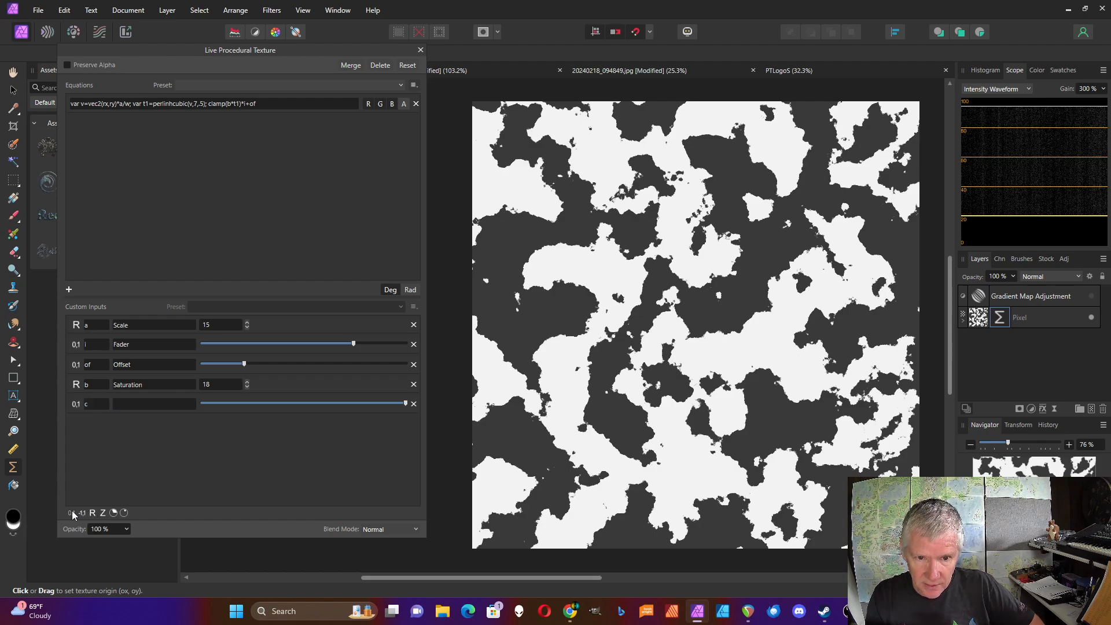
click(72, 513)
click(97, 406)
text(m)
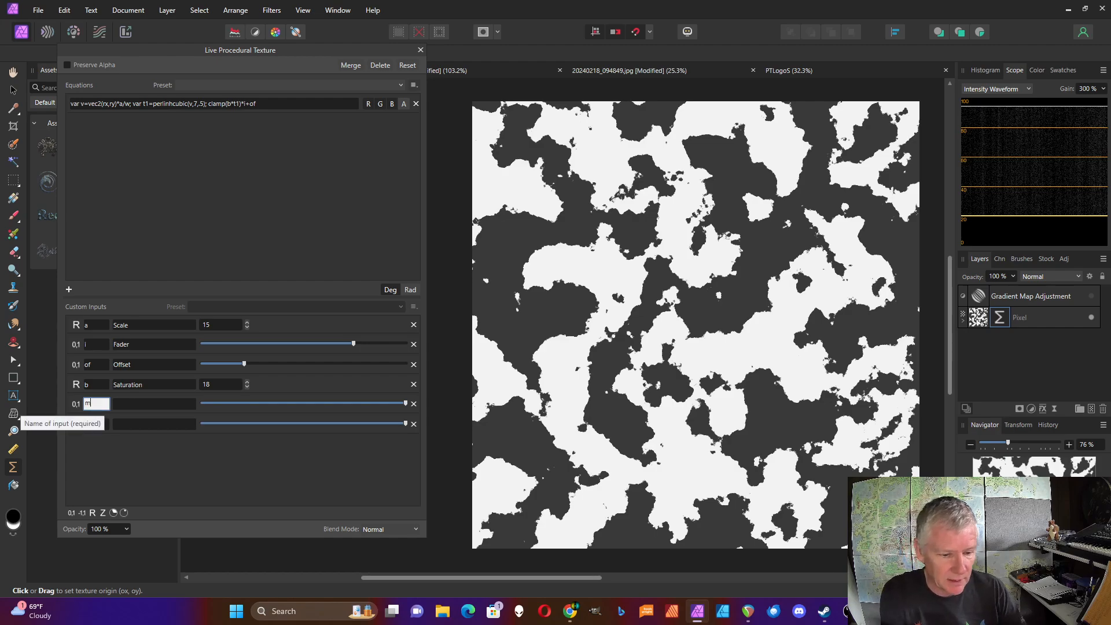
text(n)
click(96, 424)
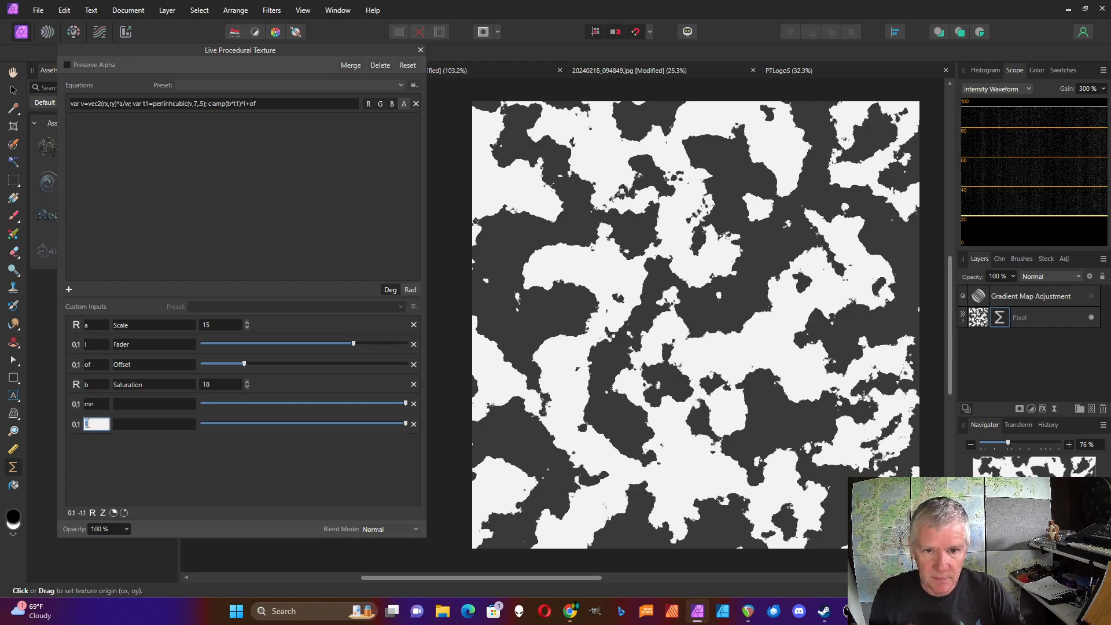
text(mx)
Give input mn the description Minimum and input mx the description Maximum.
click(143, 427)
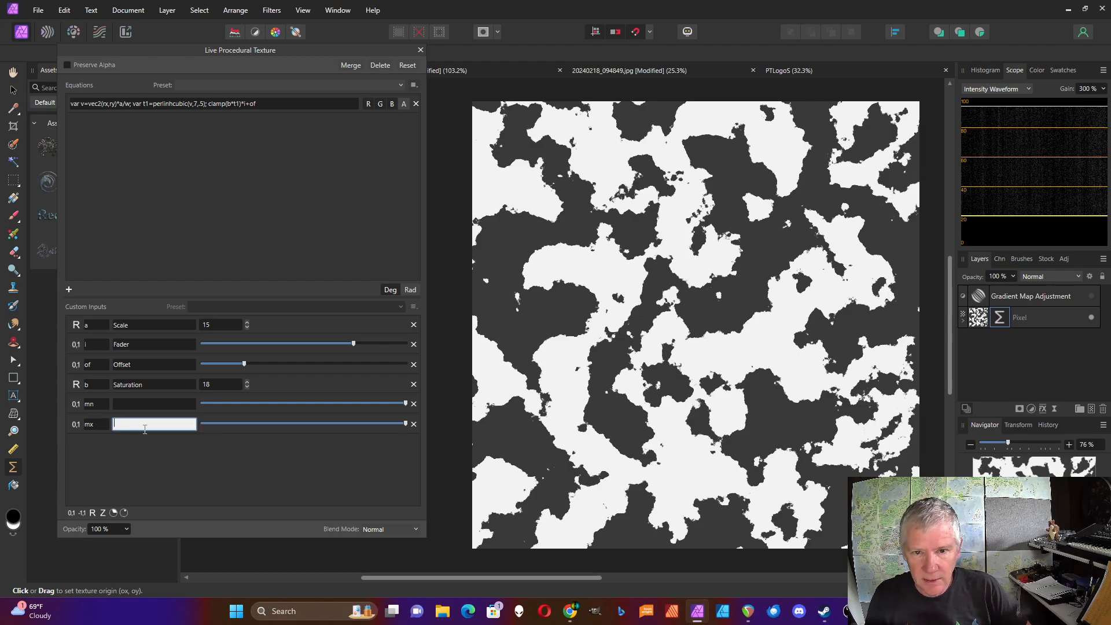
click(145, 440)
click(138, 404)
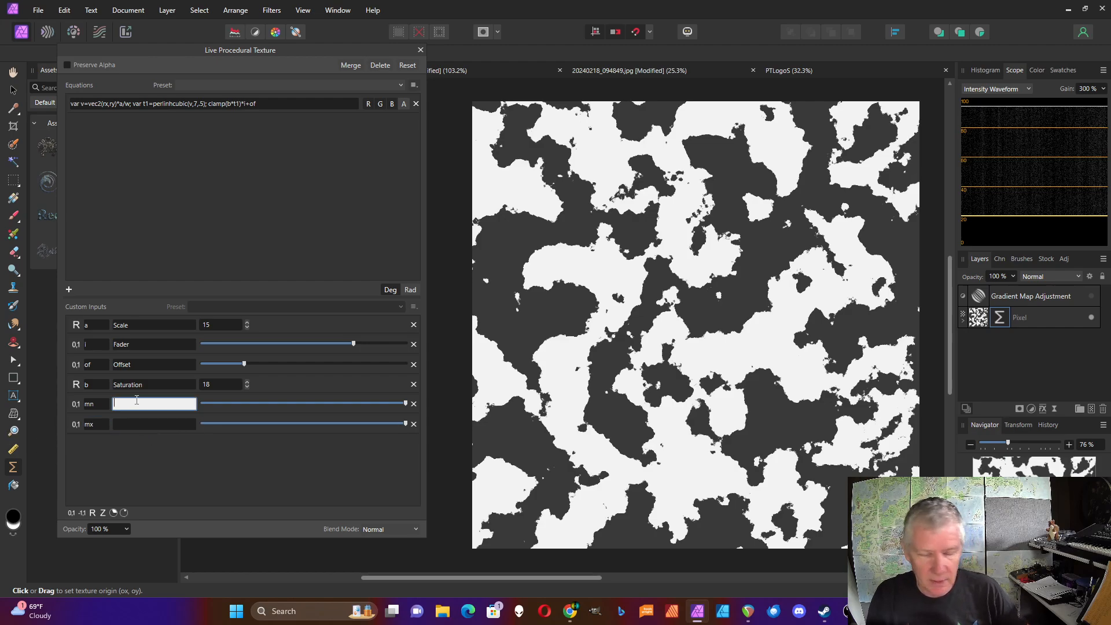
text(Miniumu)
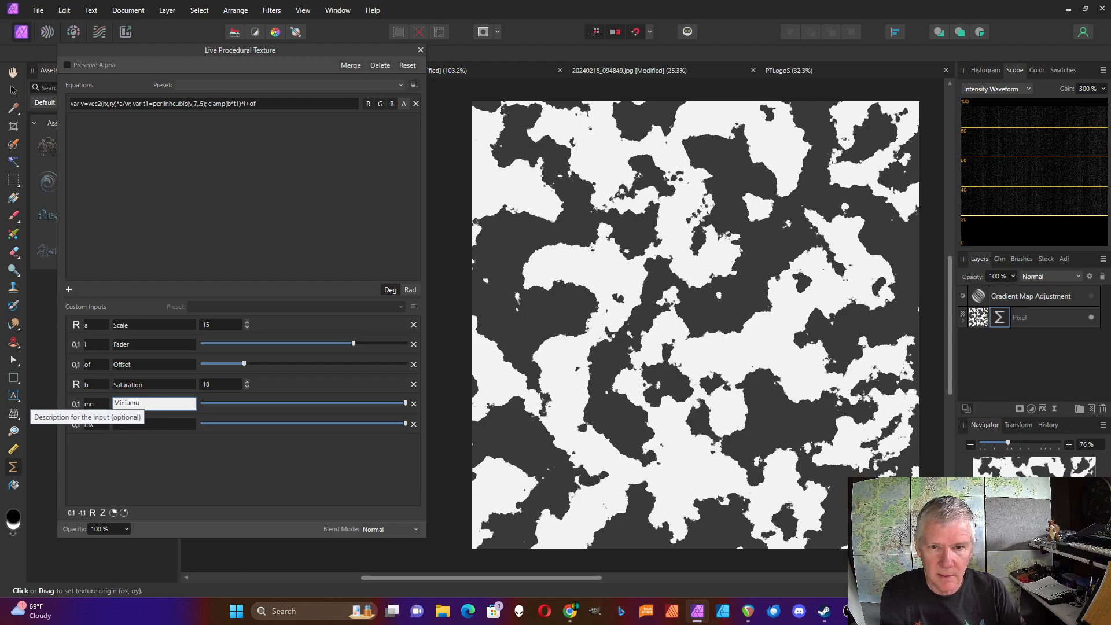
key(BackSpace)
key(BackSpace)
key(BackSpace)
key(BackSpace)
text(imum)
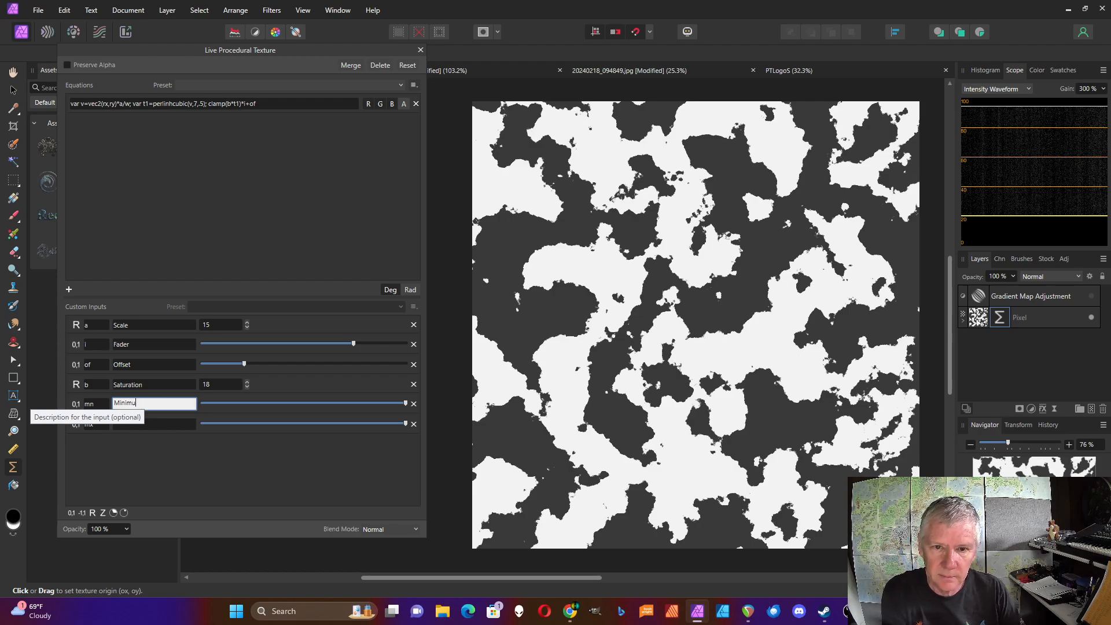
click(141, 425)
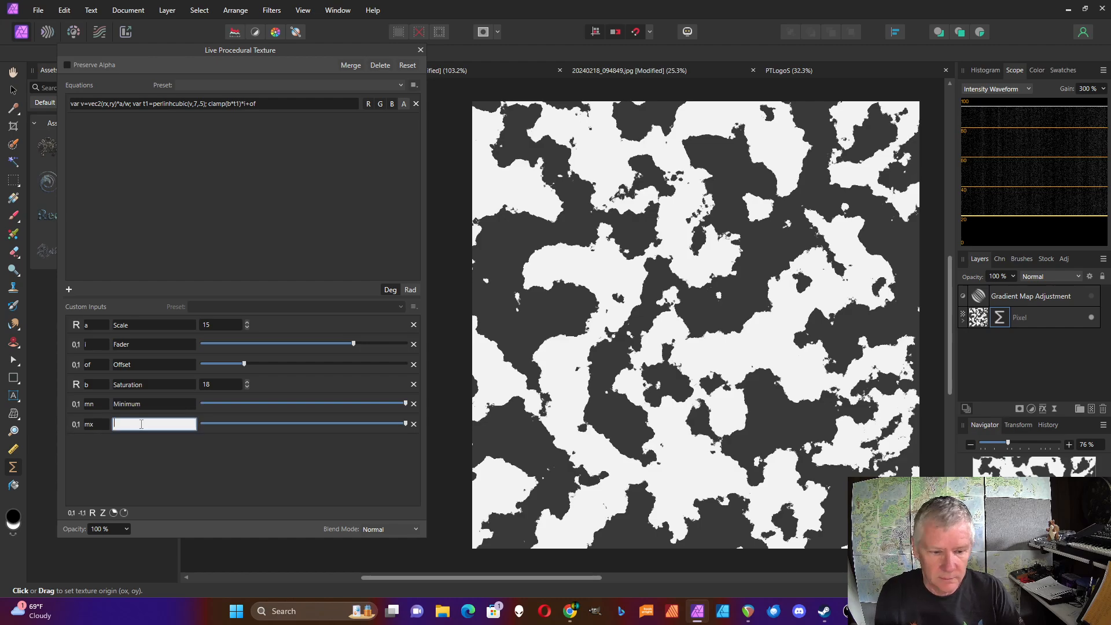
text(Maxim)
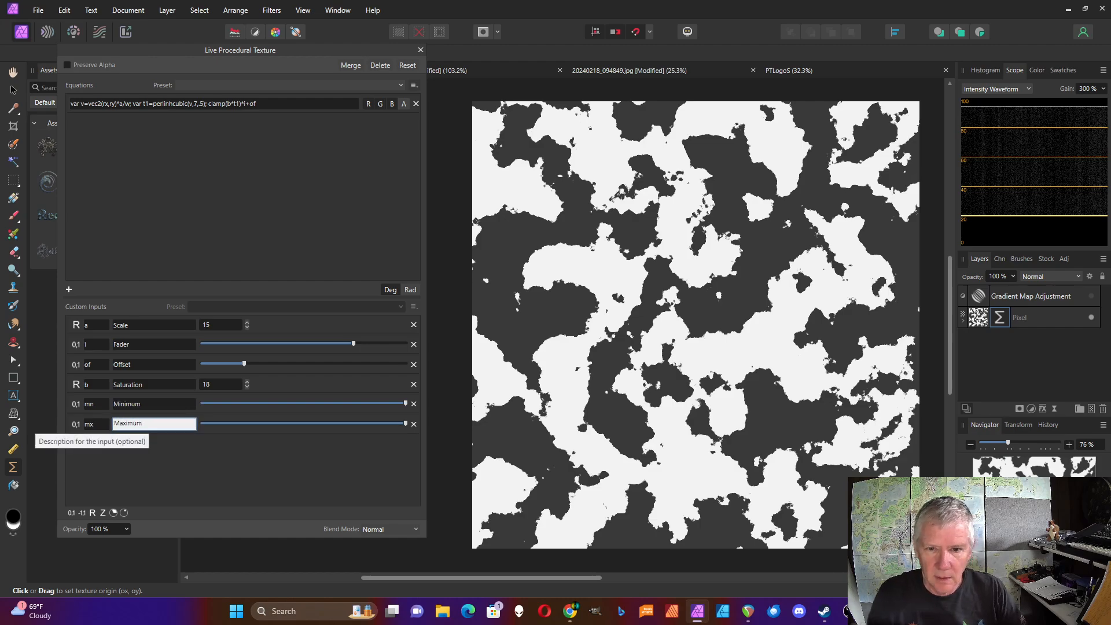
text(um)
key(Return)
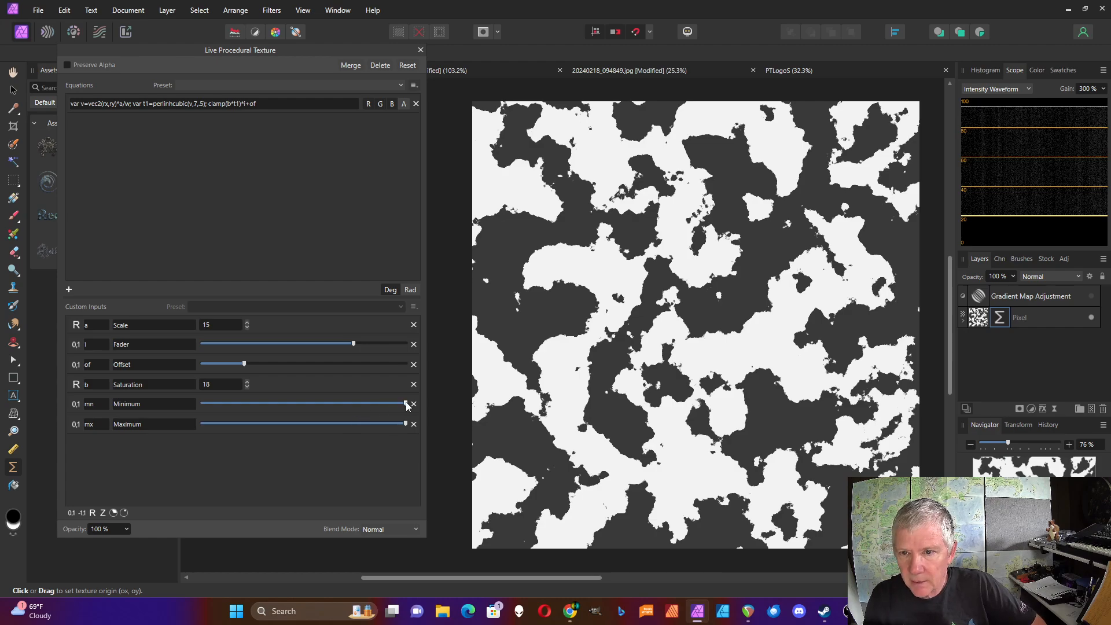
Set the Minimum slider to 0 and add mn and mx as the clamp bounds, making clamp(b*t1,mn,mx)*i+of.
drag(407, 405, 152, 415)
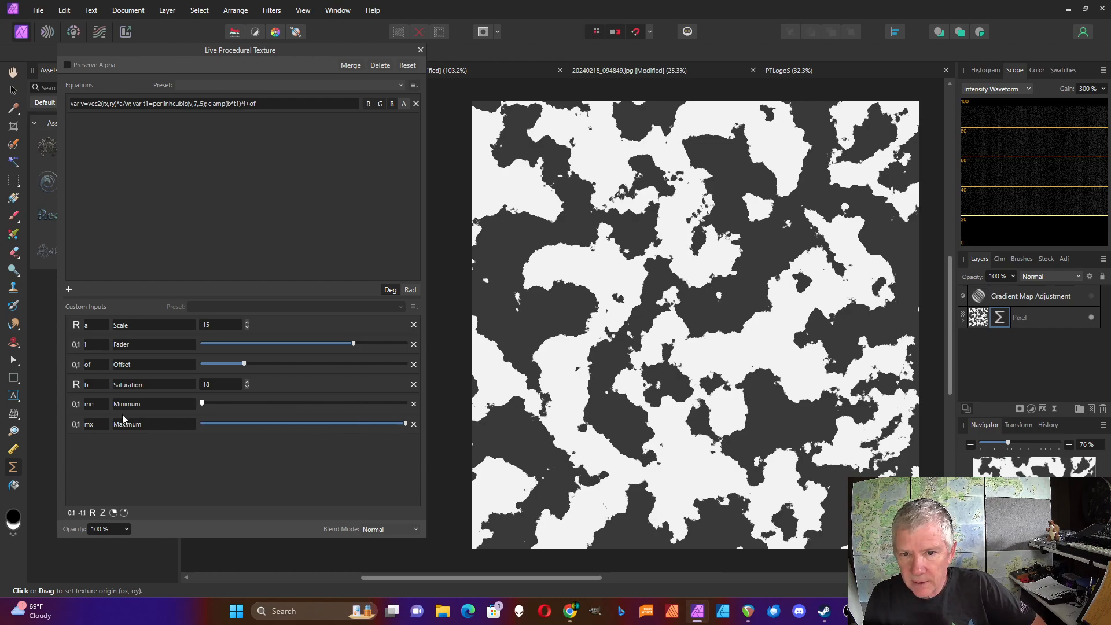
click(241, 106)
click(240, 104)
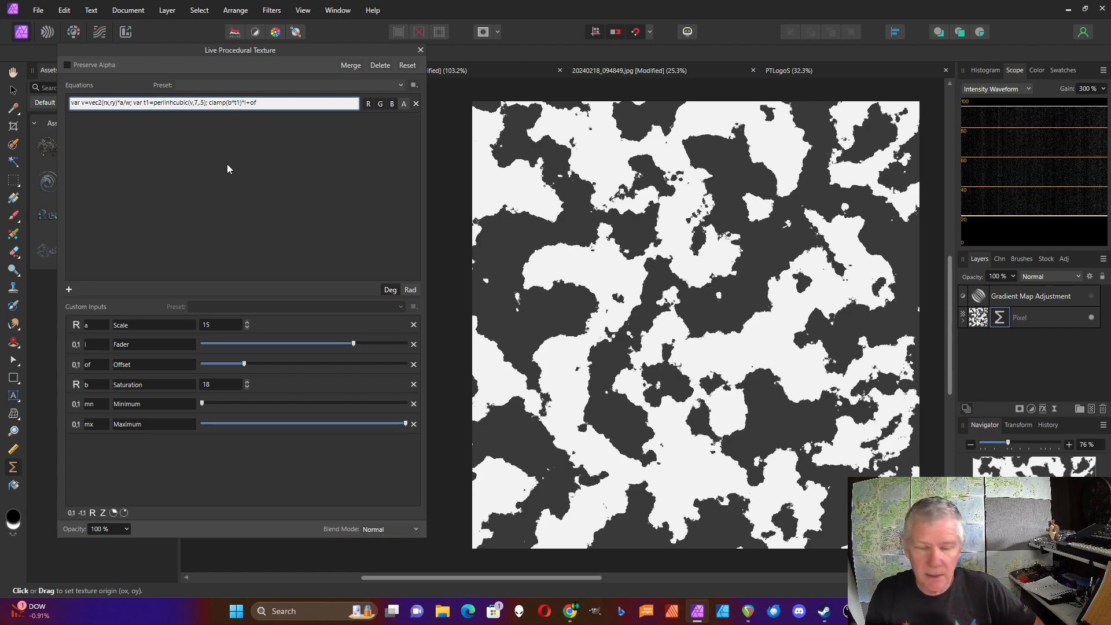
text(,)
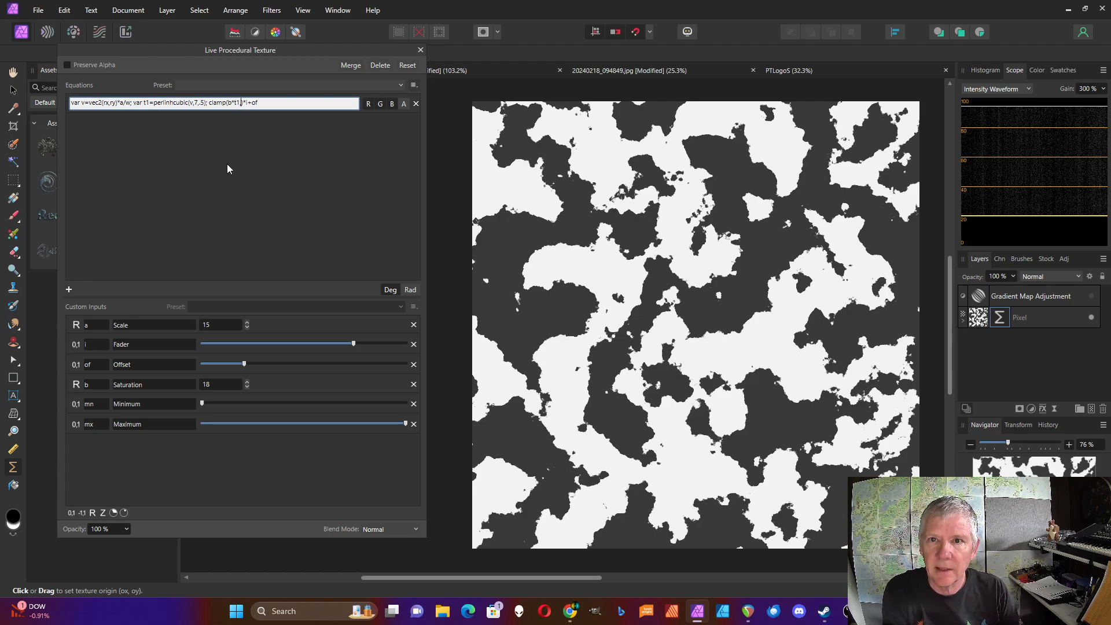
text(mn,,)
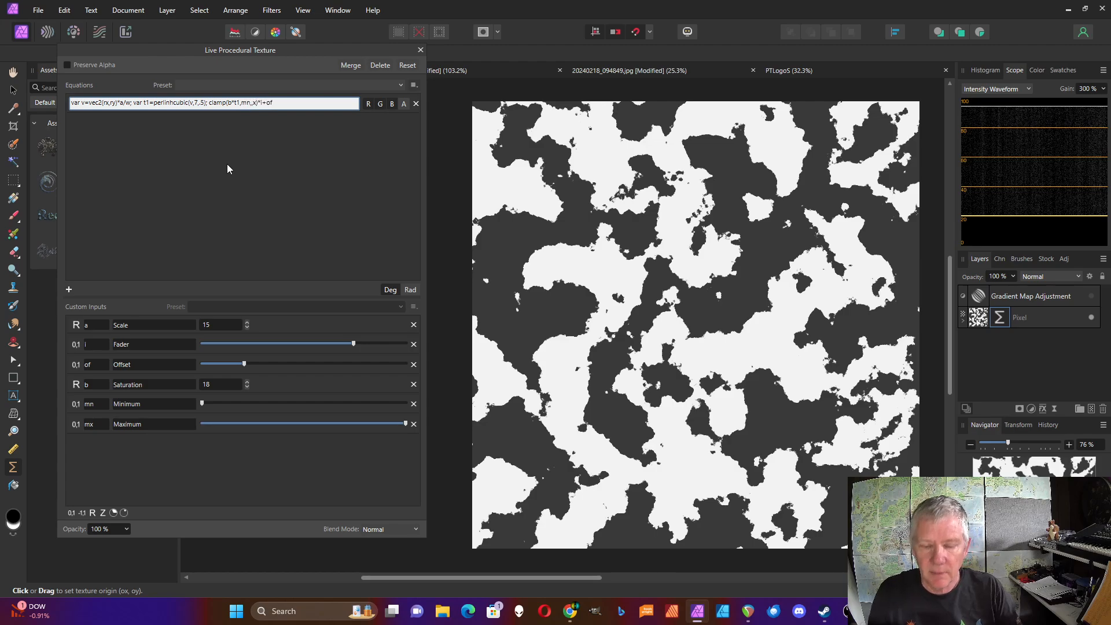
text(mx)
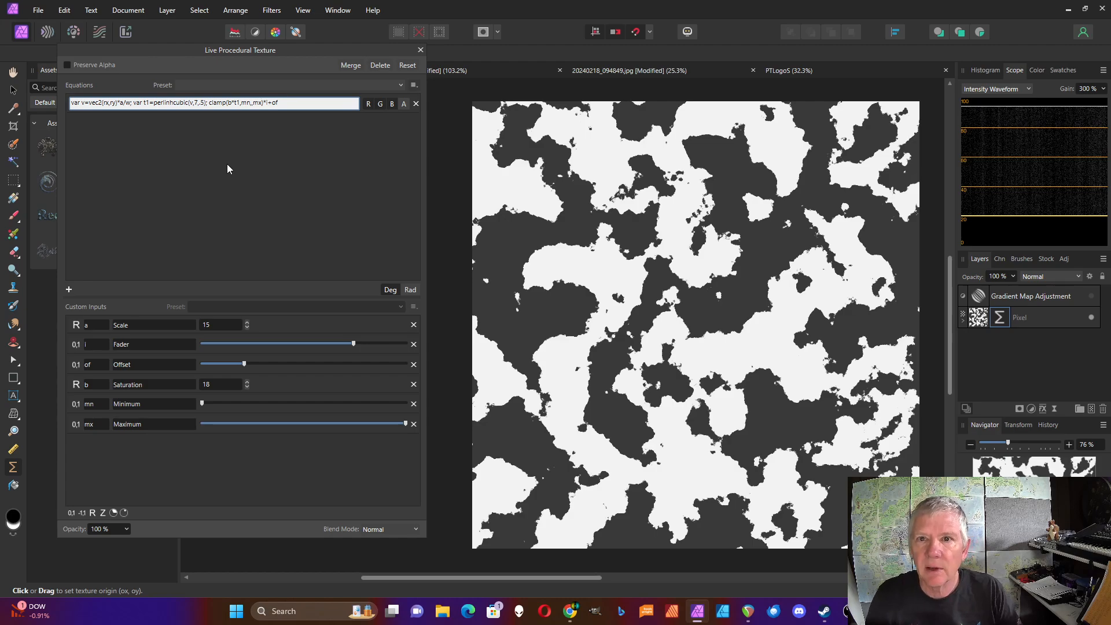
key(BackSpace)
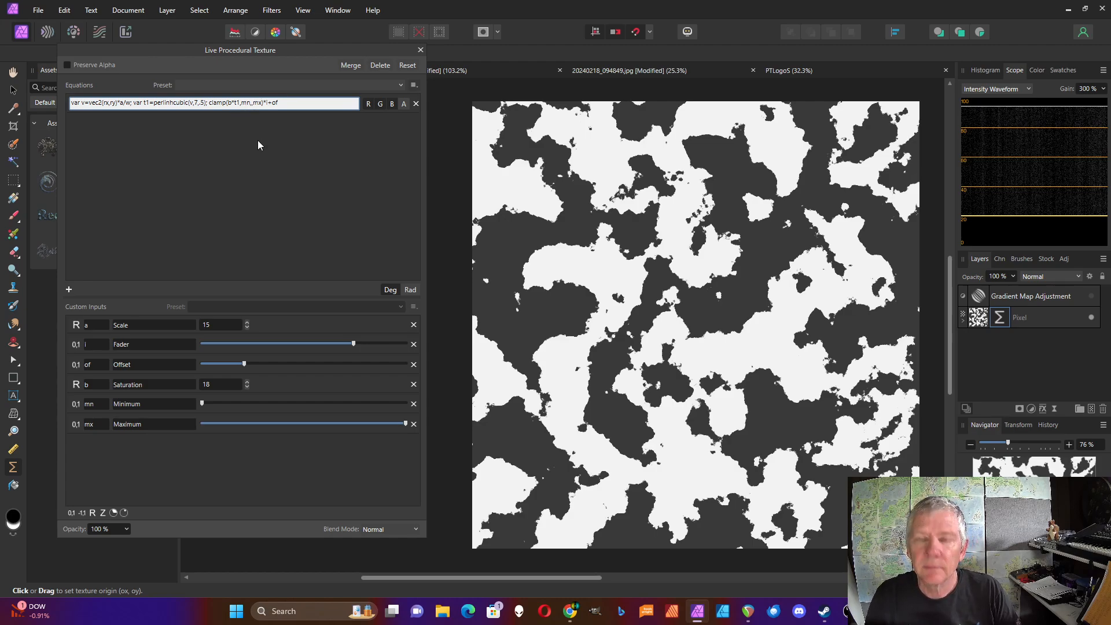
key(BackSpace)
key(Return)
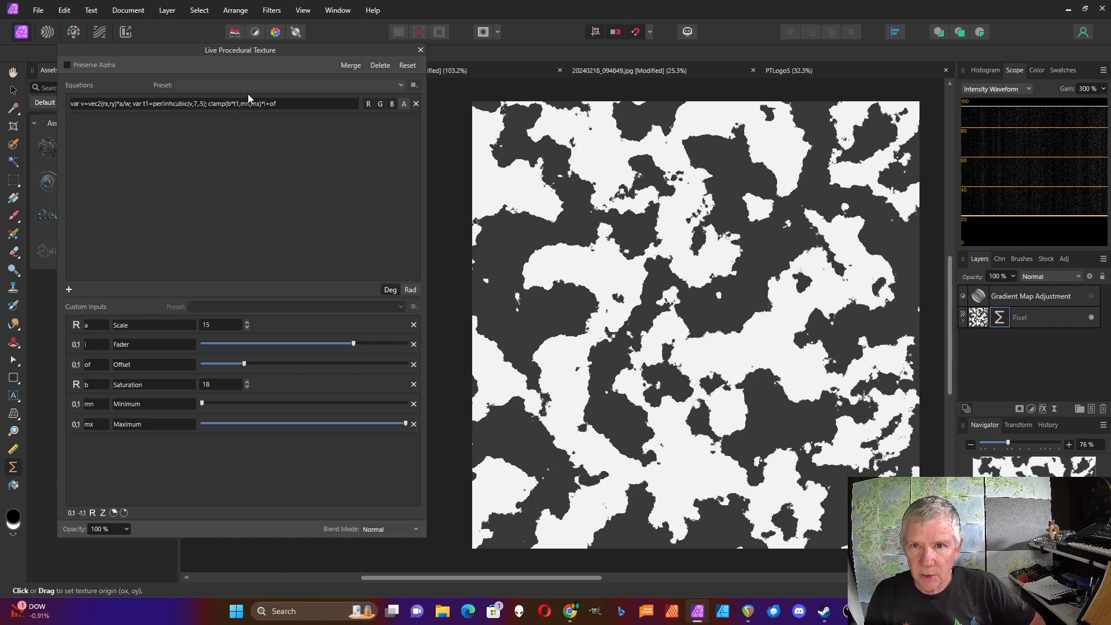
Set the Minimum slider to about 0.3 and the Maximum slider to about 0.7.
drag(203, 404, 264, 405)
drag(406, 423, 348, 426)
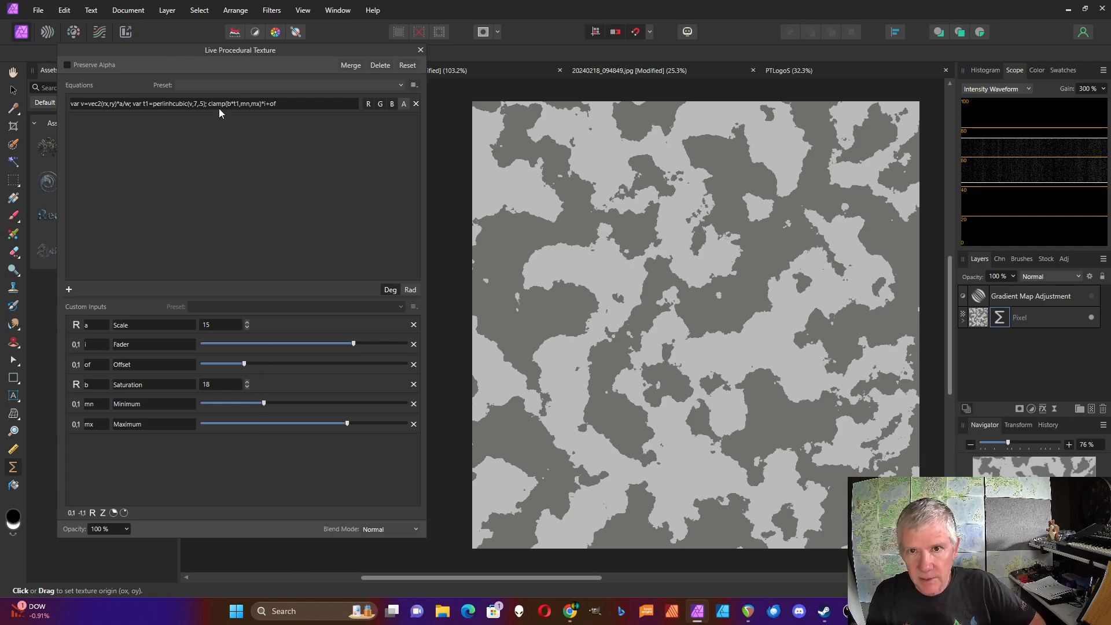
Duplicate the t1 declaration in the equation as a new variable var t2=osc(v.x); before the clamp.
click(149, 105)
click(134, 103)
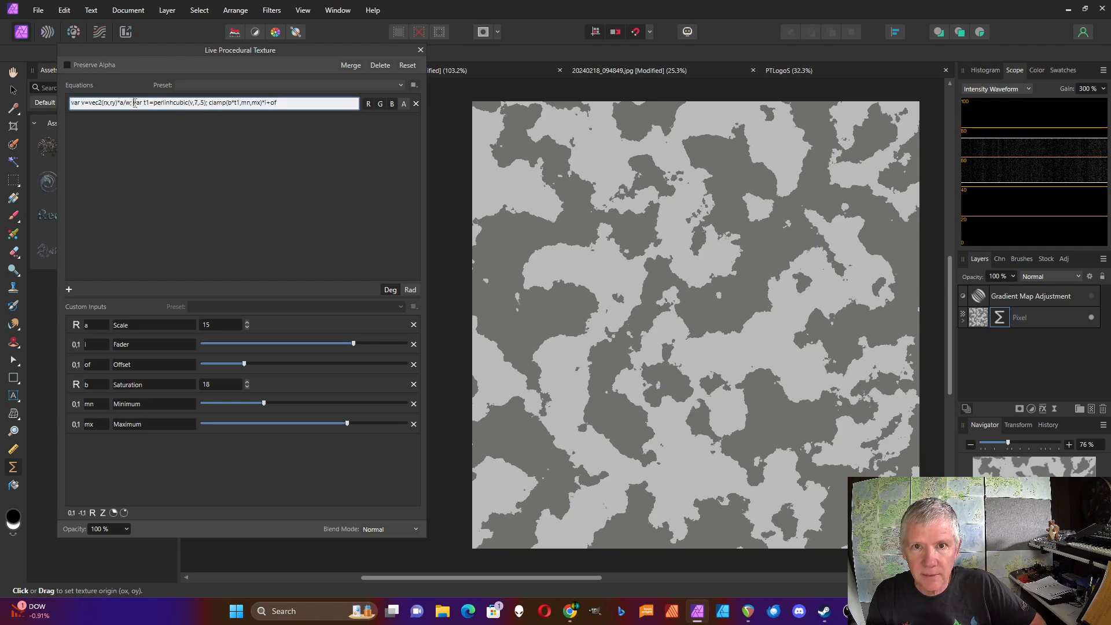
drag(135, 103, 209, 105)
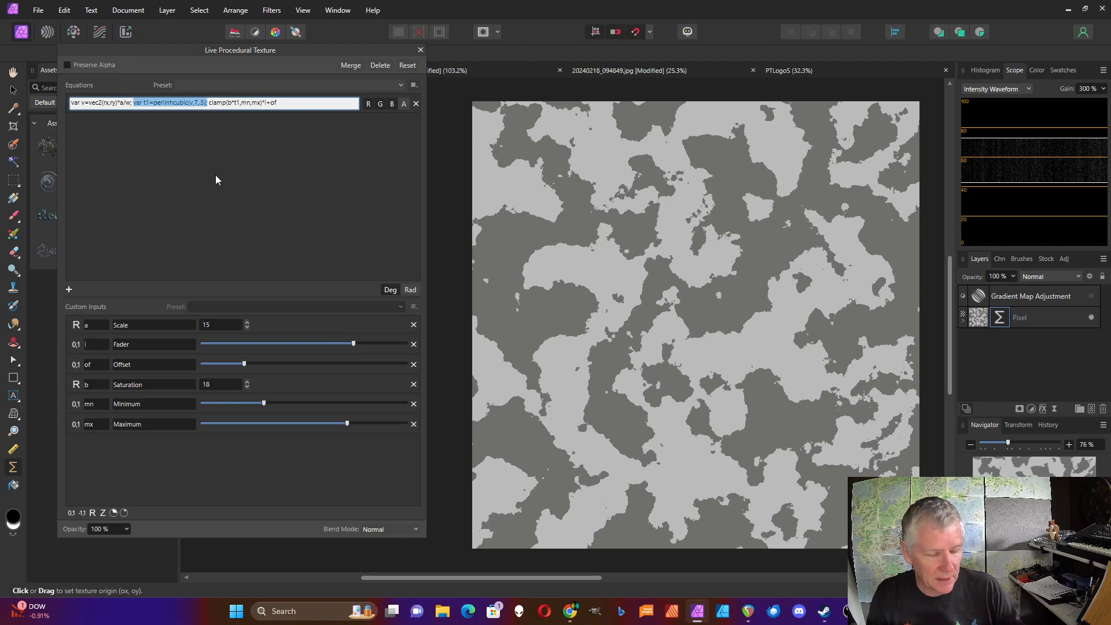
key(ctrl+c)
key(shift+Right)
key(Right)
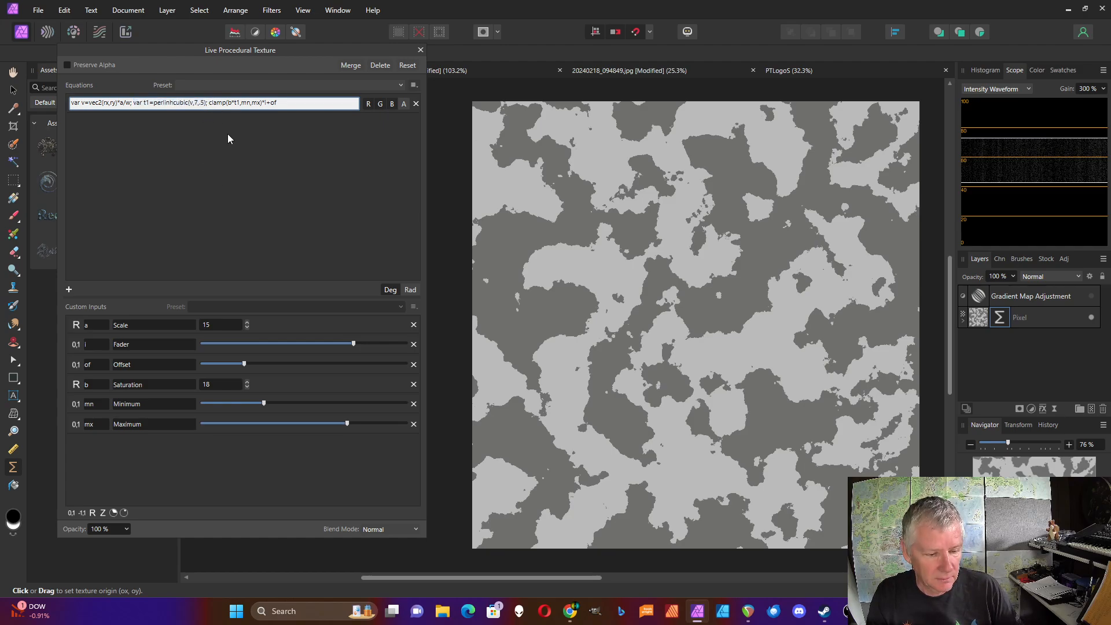
key(ctrl+v)
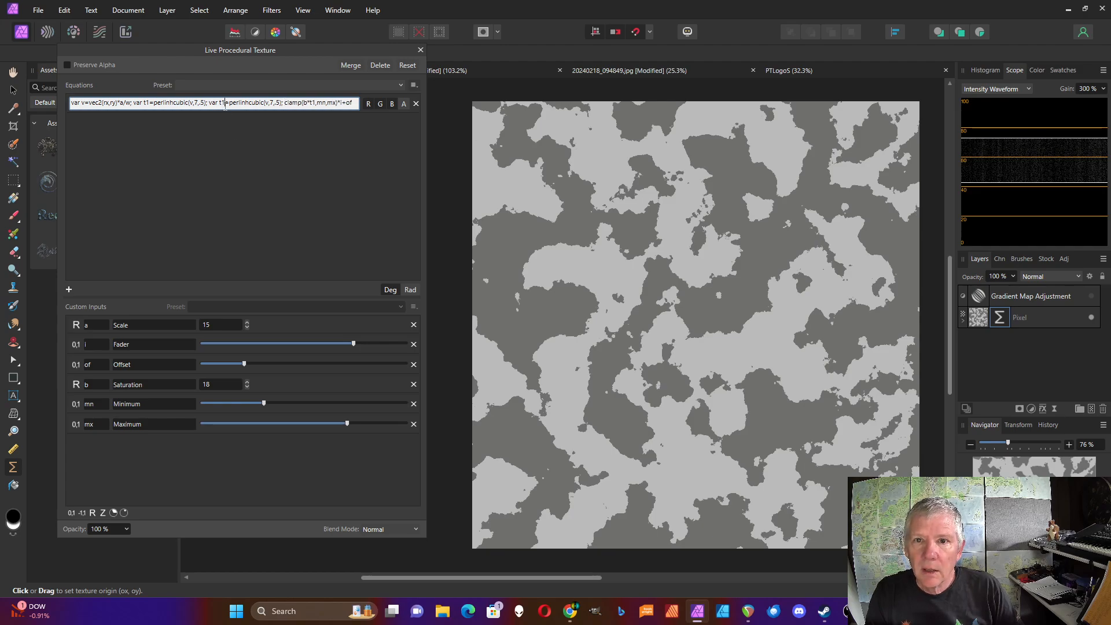
key(BackSpace)
text(2)
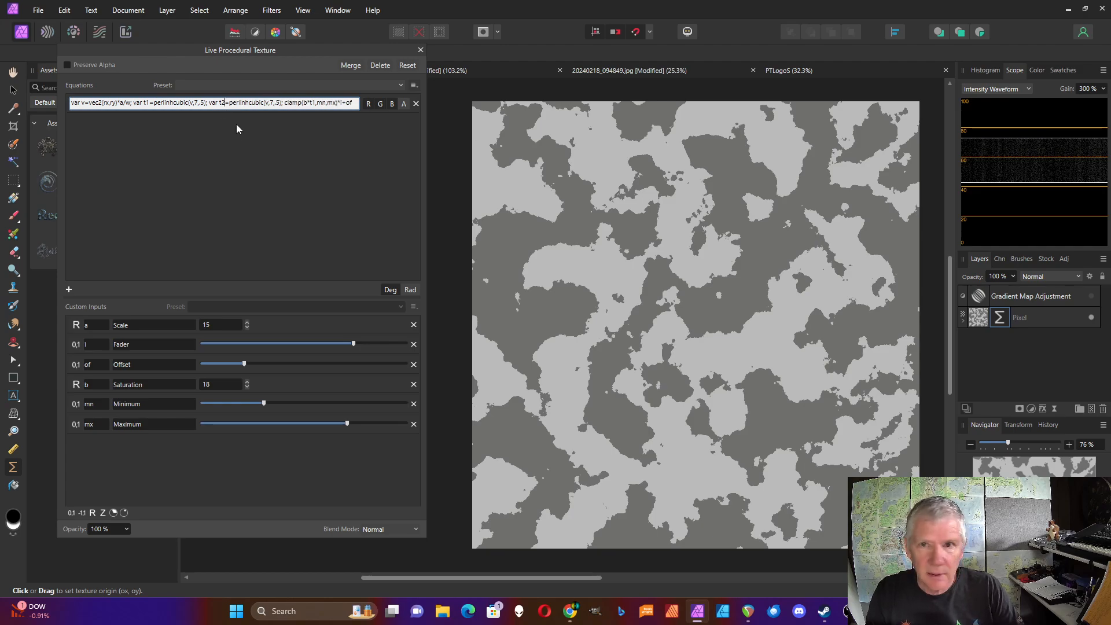
drag(229, 103, 280, 105)
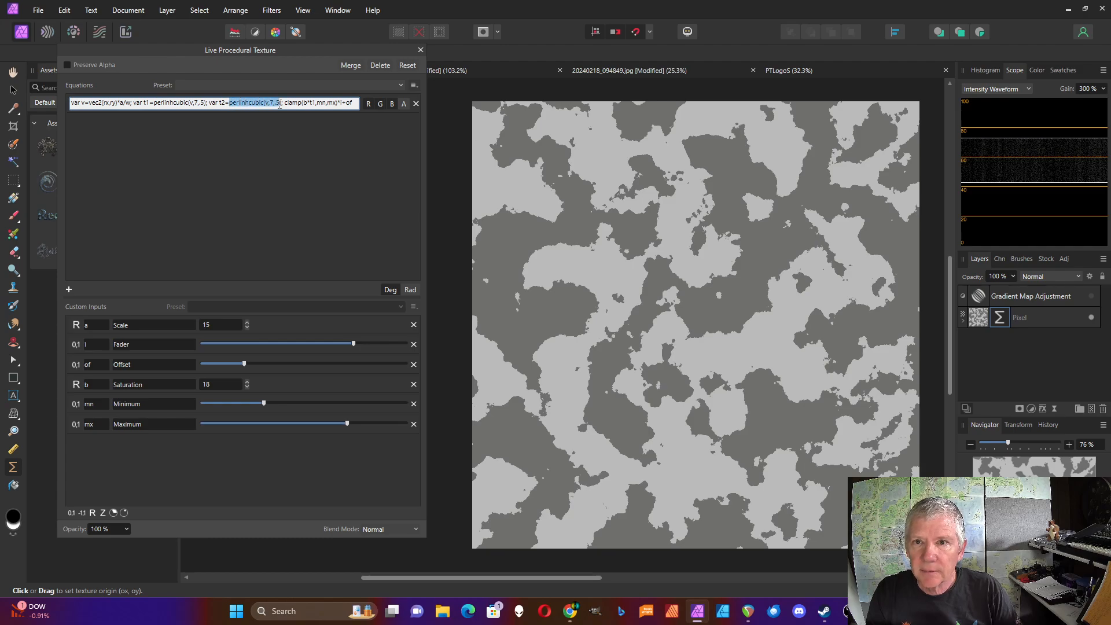
text(osc)
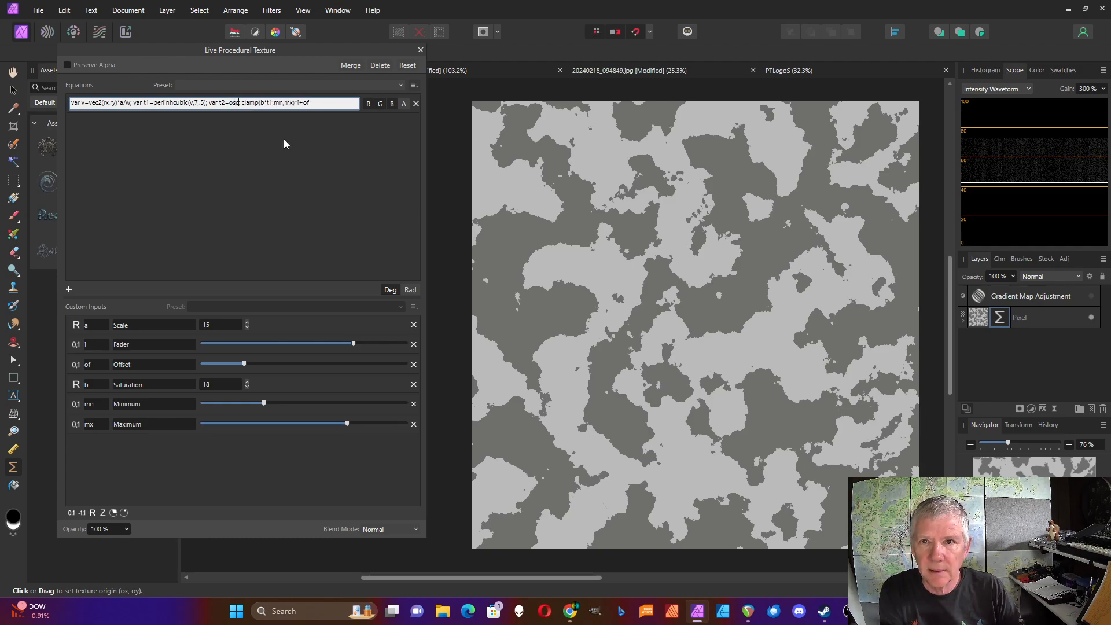
text((v)
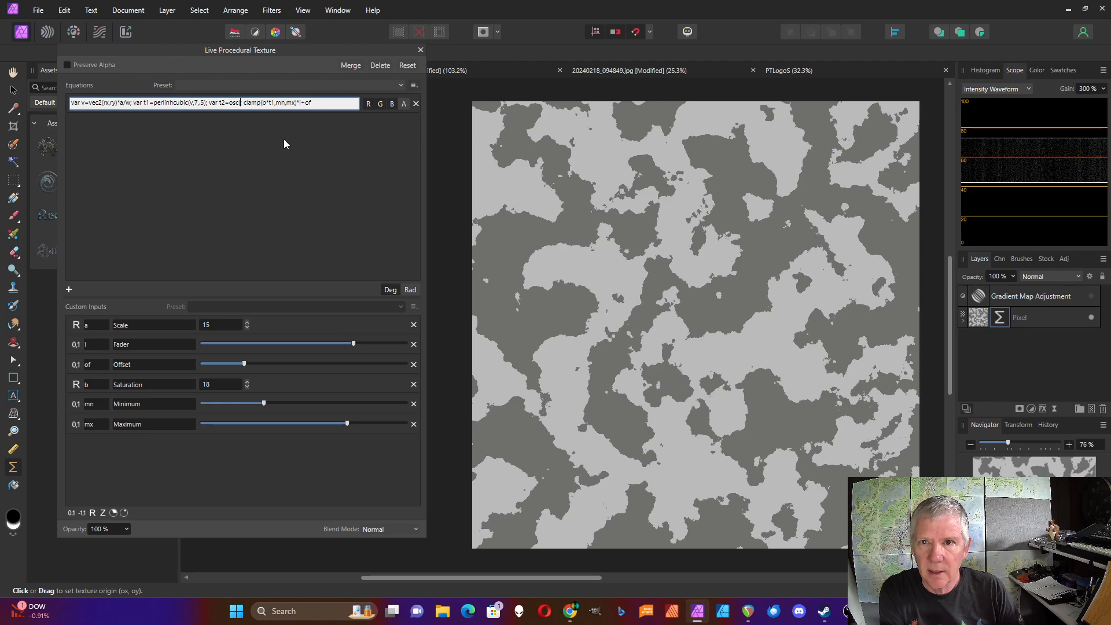
text(.x)
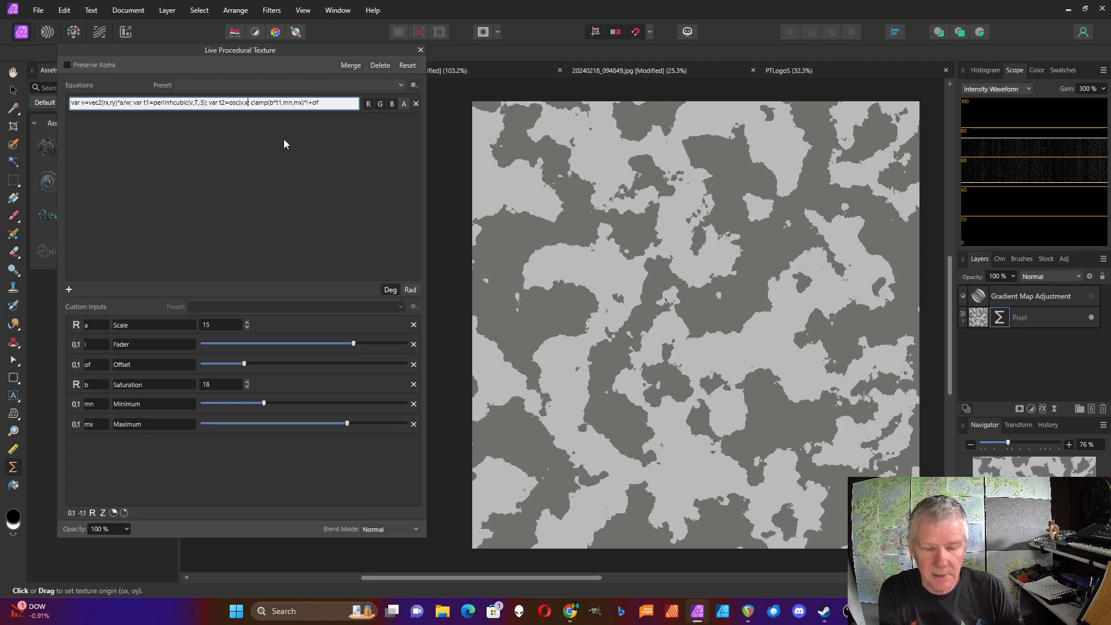
text())
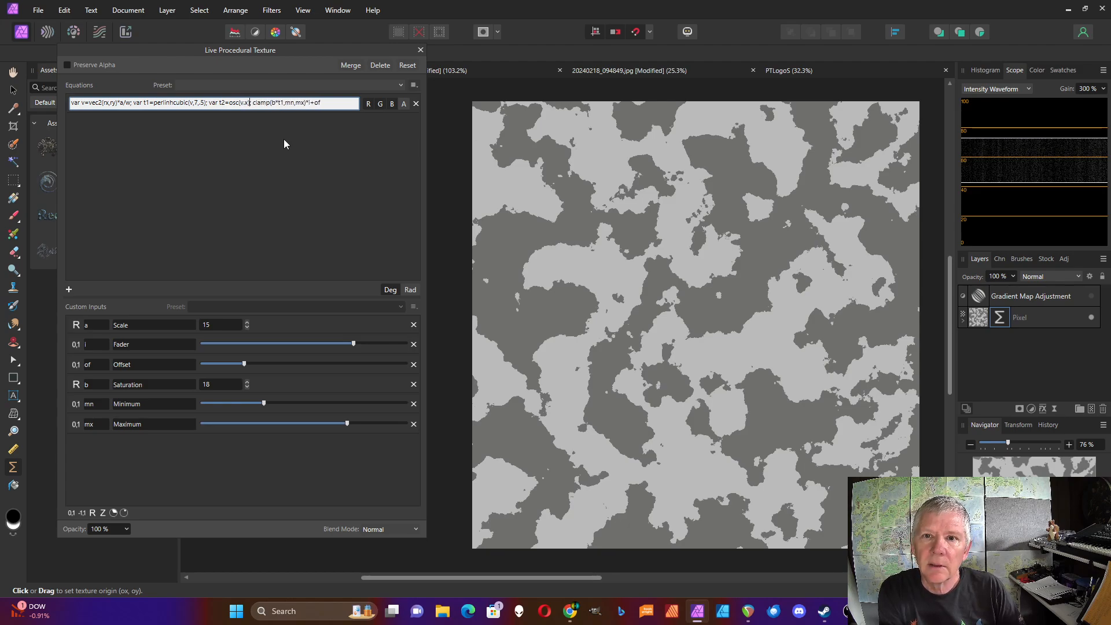
key(Return)
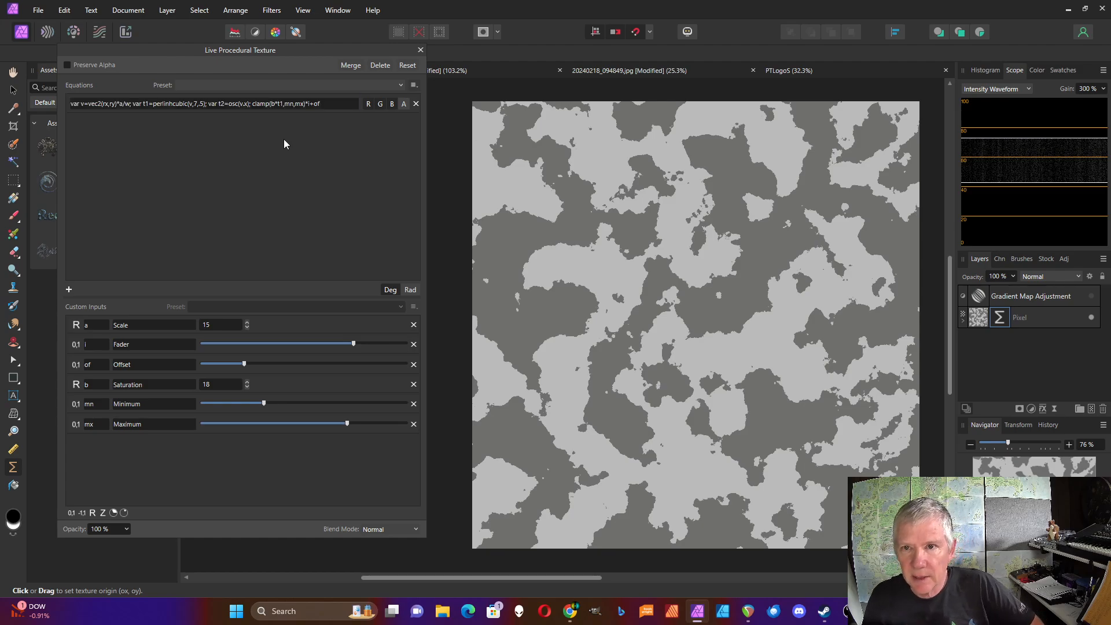
Use t2 as the clamp's minimum and change the t2 function from osc to osch.
click(294, 105)
click(294, 105)
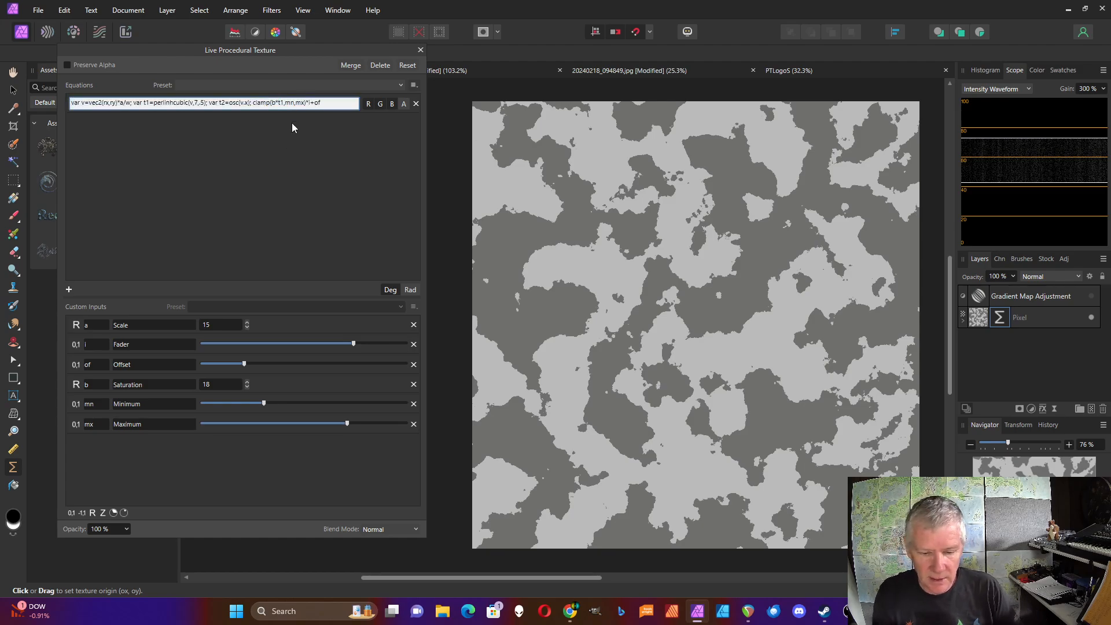
key(BackSpace)
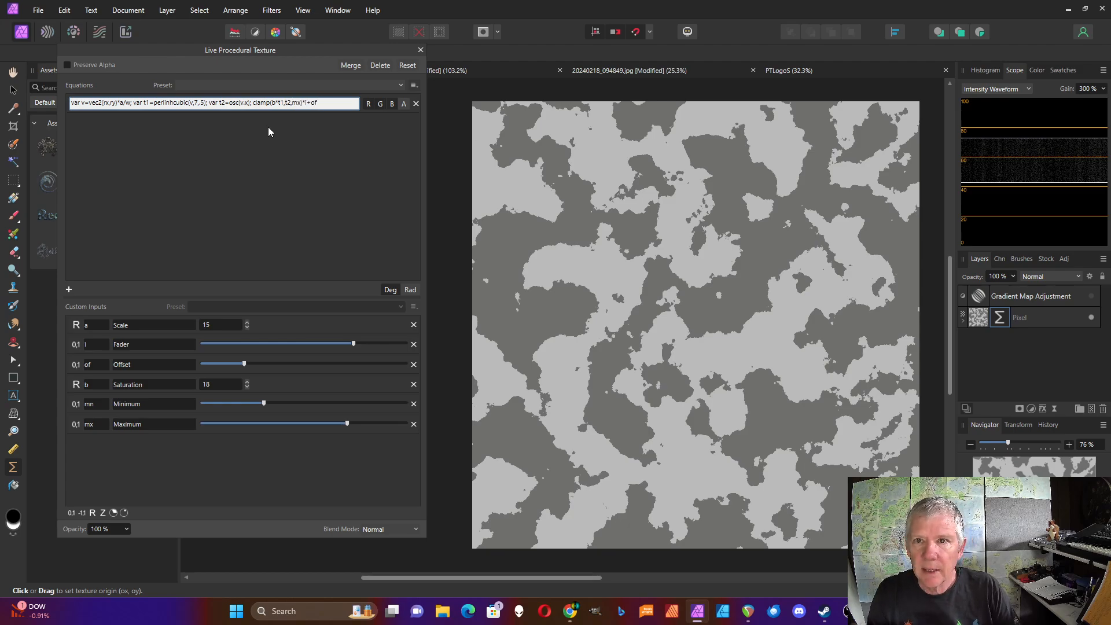
click(239, 103)
text(h)
key(Return)
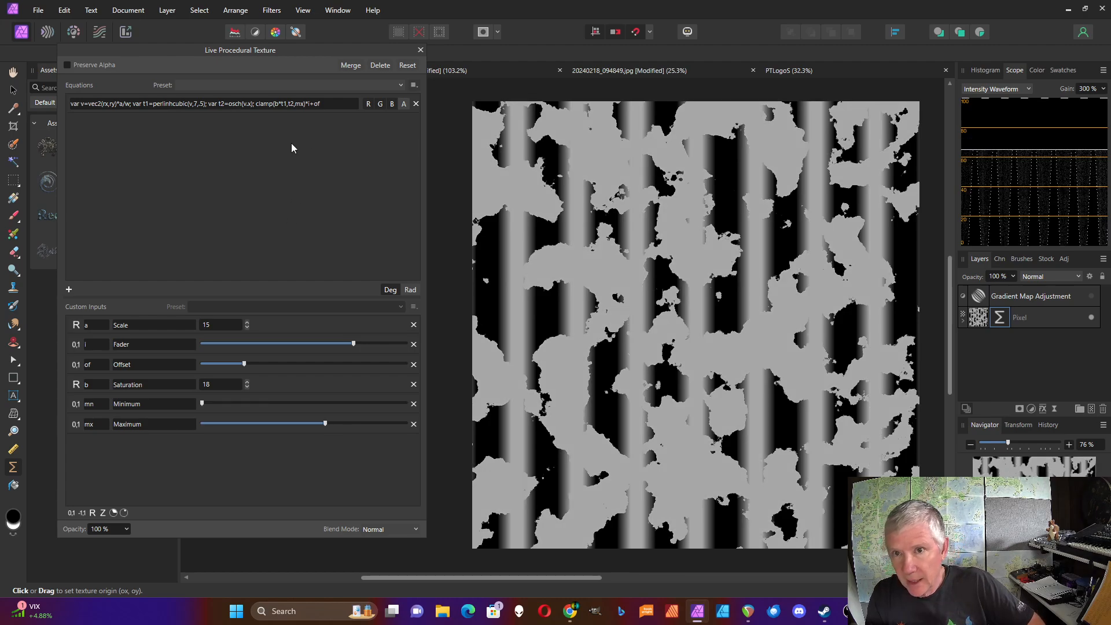
Rewrite the clamp bounds so it reads clamp(b*t1,mn,t2), using mn as minimum and t2 as maximum.
mouse_move(327, 424)
mouse_down()
mouse_move(390, 425)
mouse_move(330, 424)
mouse_up()
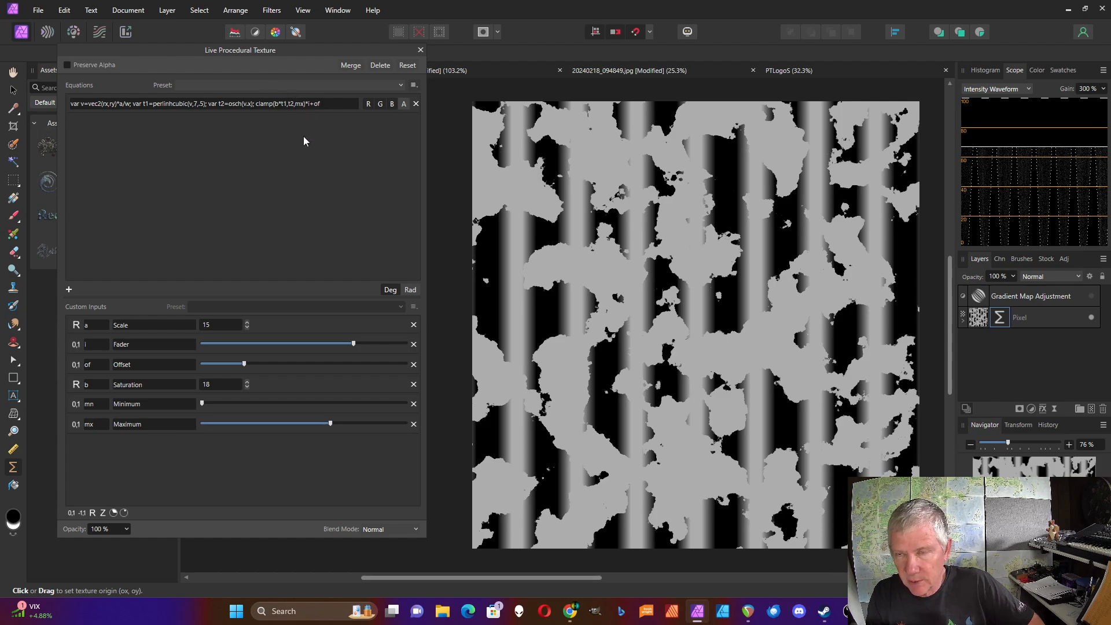
click(294, 106)
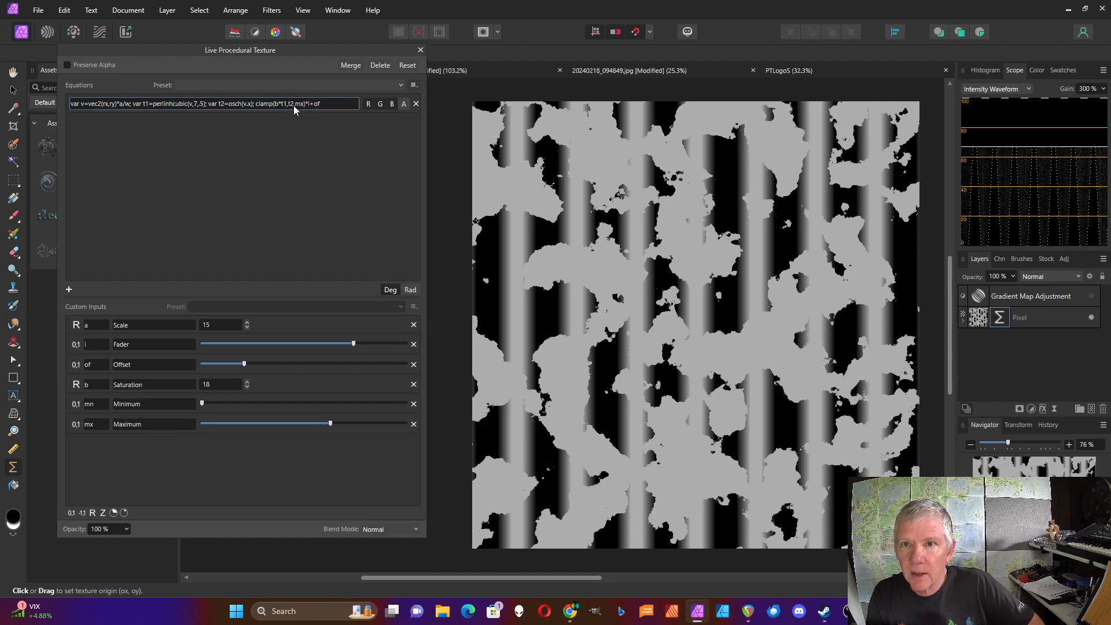
click(306, 106)
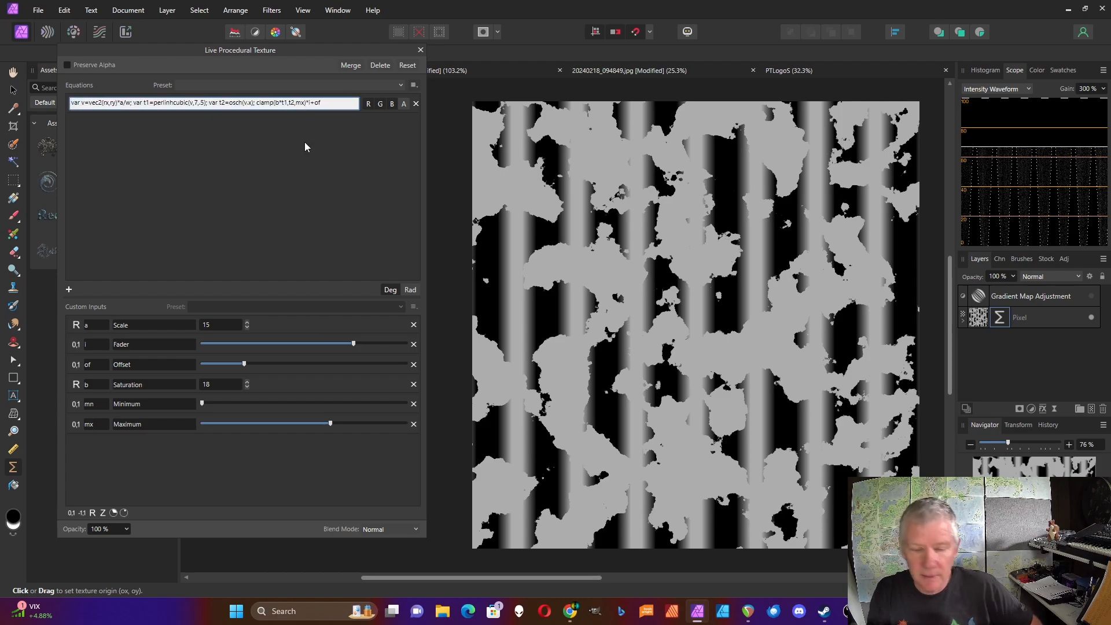
key(BackSpace)
key(Delete)
text(tw)
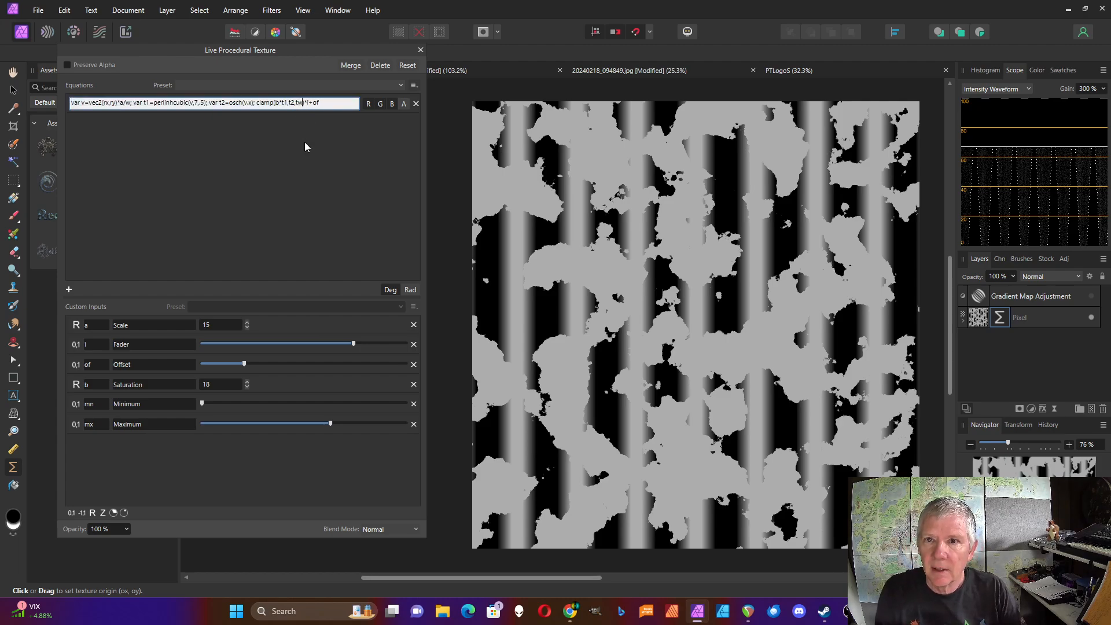
key(BackSpace)
text(2)
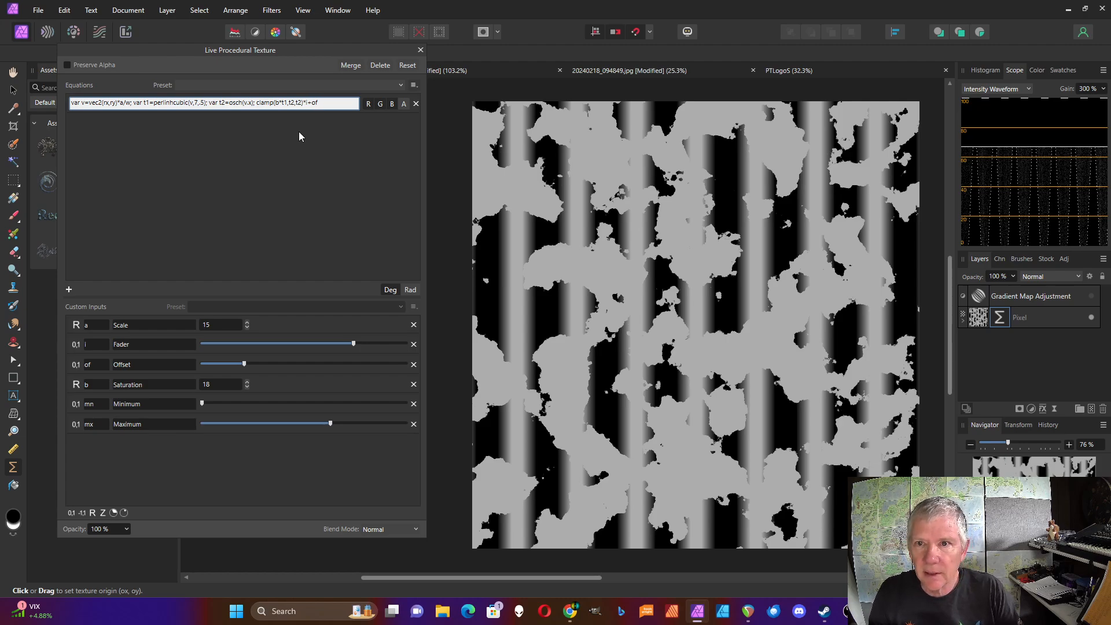
click(292, 106)
key(BackSpace)
key(BackSpace)
key(BackSpace)
text(m)
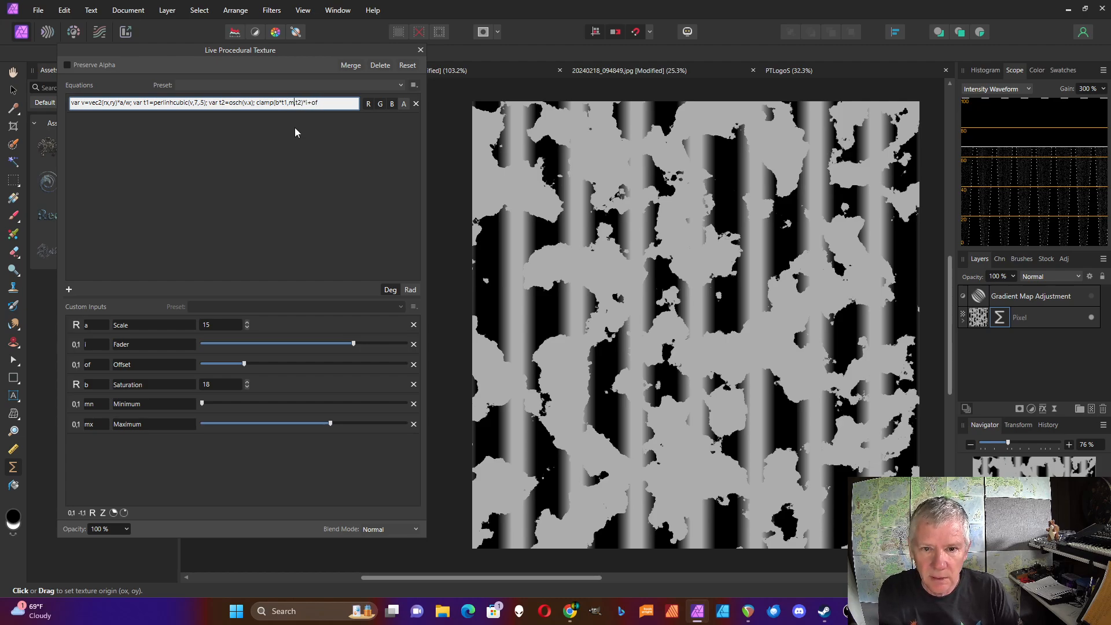
text(n,)
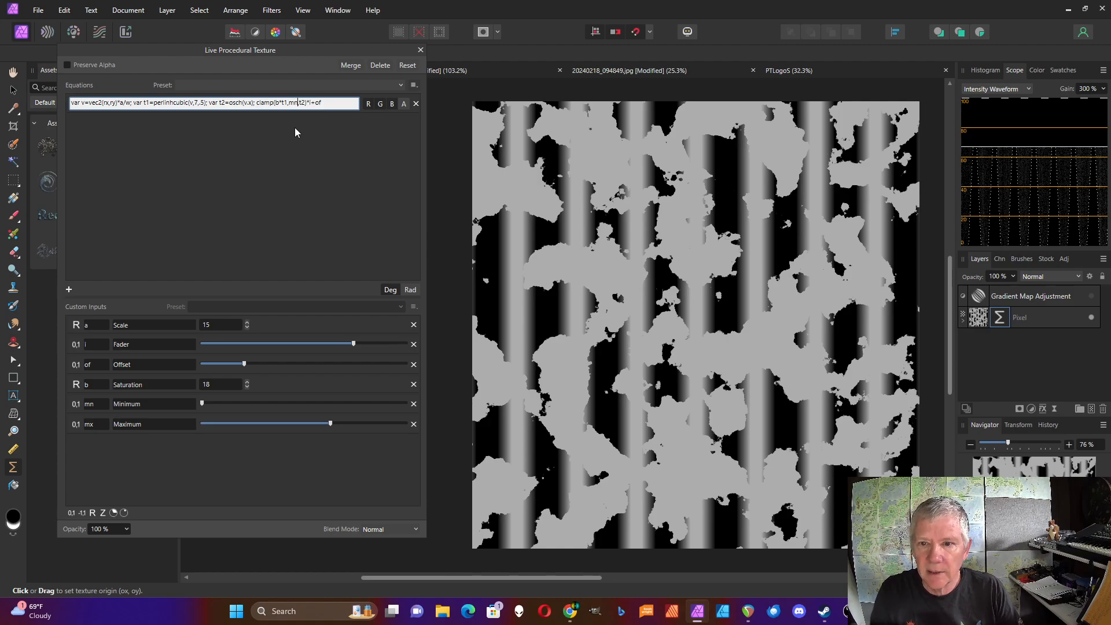
key(Return)
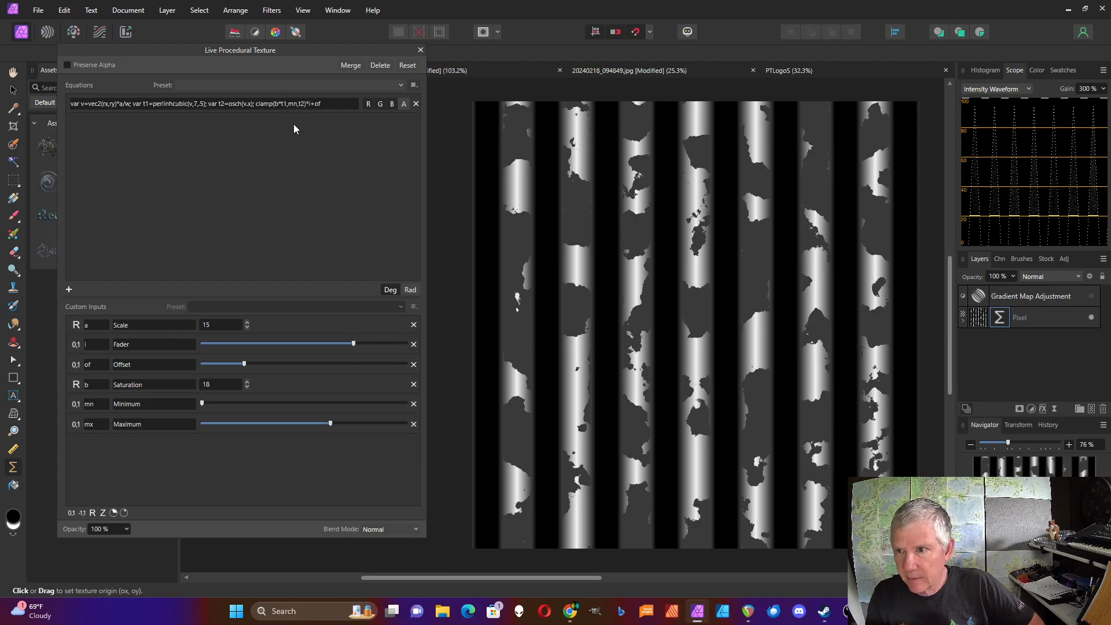
View the Statistical and Clamping Functions reference document.
drag(203, 404, 108, 432)
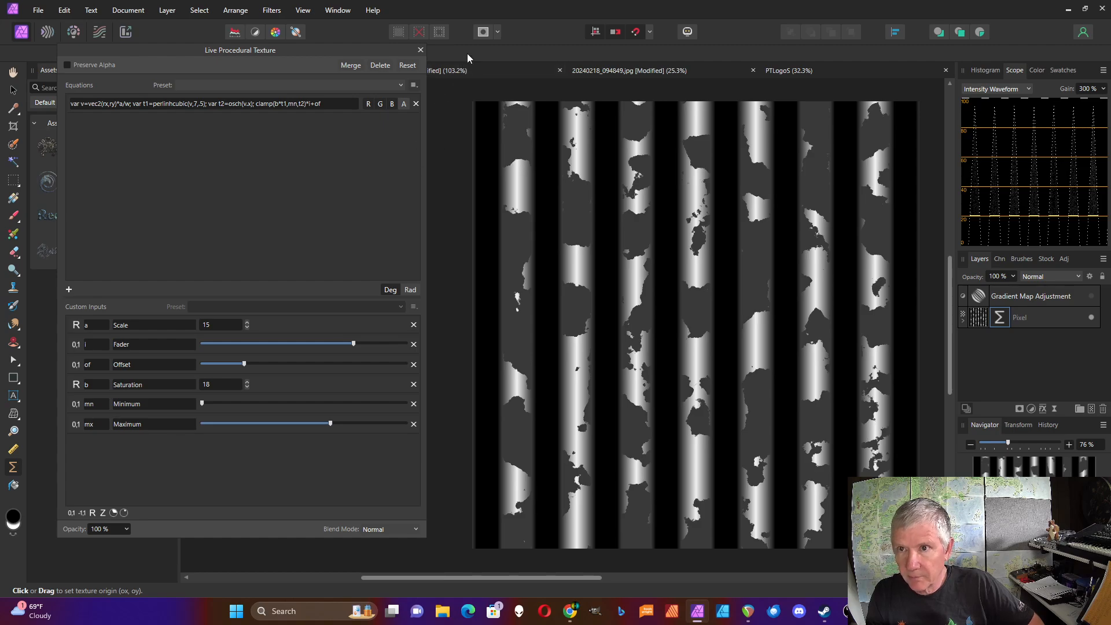
click(473, 72)
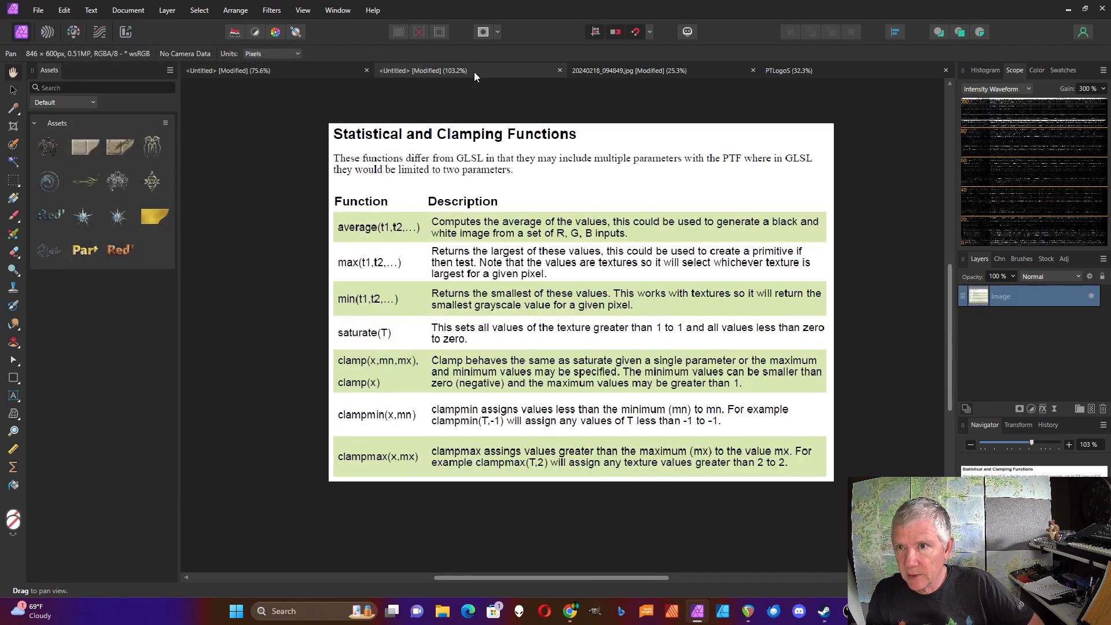
Switch to the photo document and set its Saturate filter's ri slider to about 0.67 and gi to about 0.5.
click(673, 72)
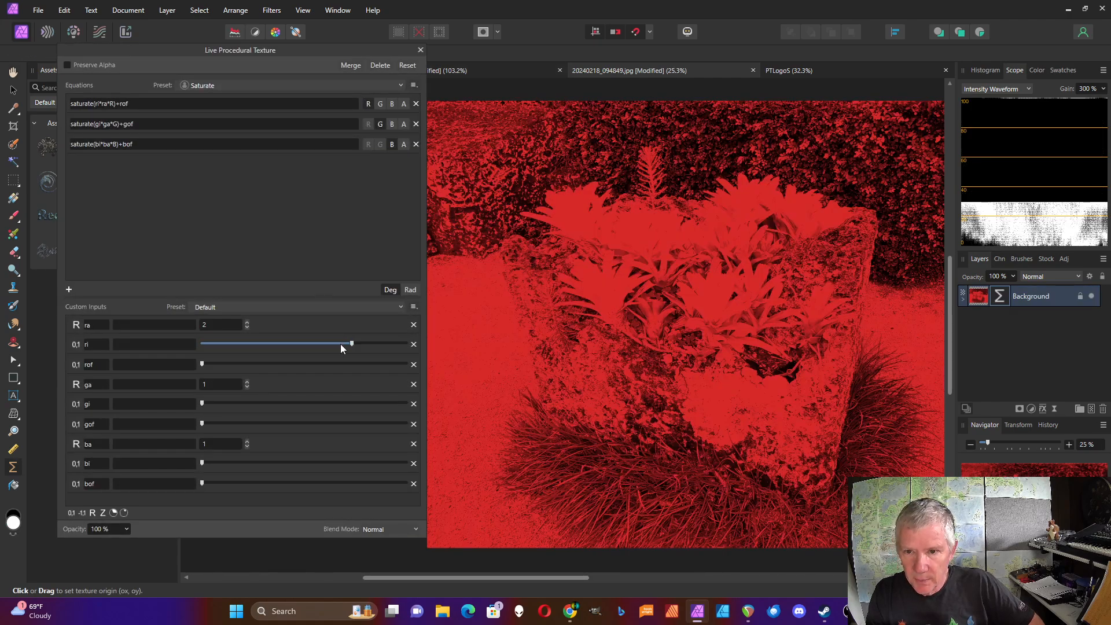
mouse_move(352, 344)
mouse_down()
mouse_move(270, 346)
mouse_move(338, 349)
mouse_up()
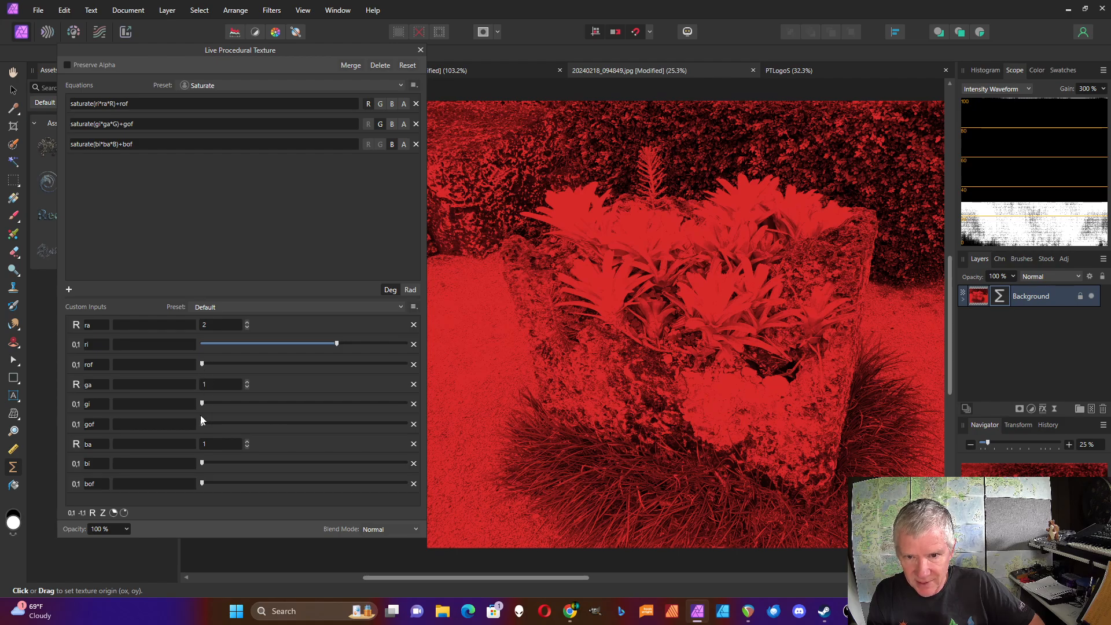
drag(202, 406, 304, 410)
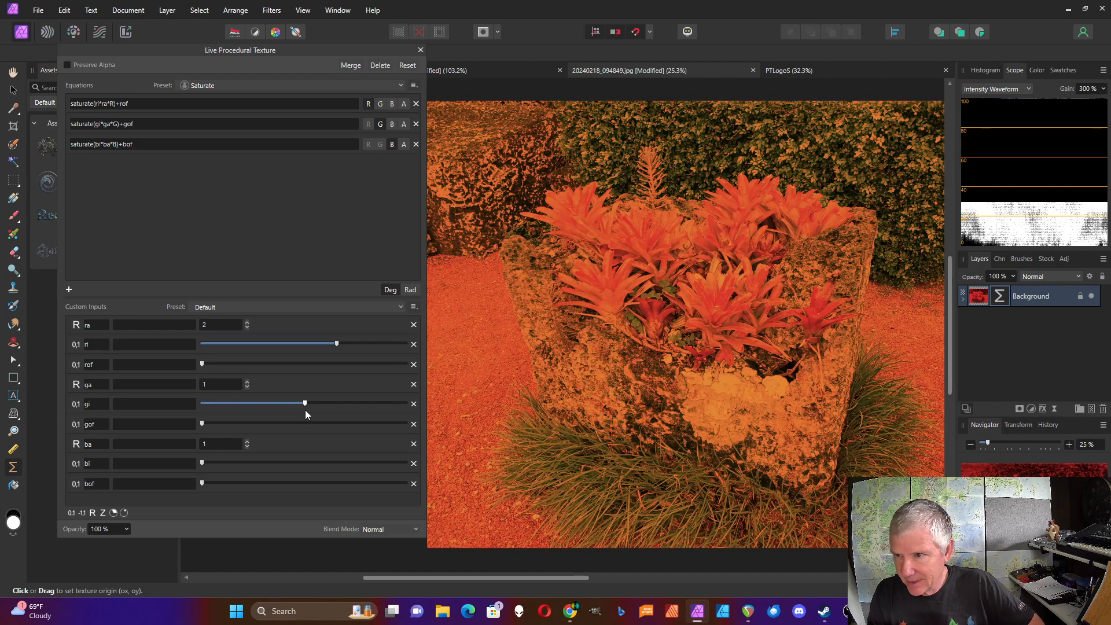
Raise the Saturate filter's bi and gi sliders on the photo to their maximum.
drag(207, 463, 219, 466)
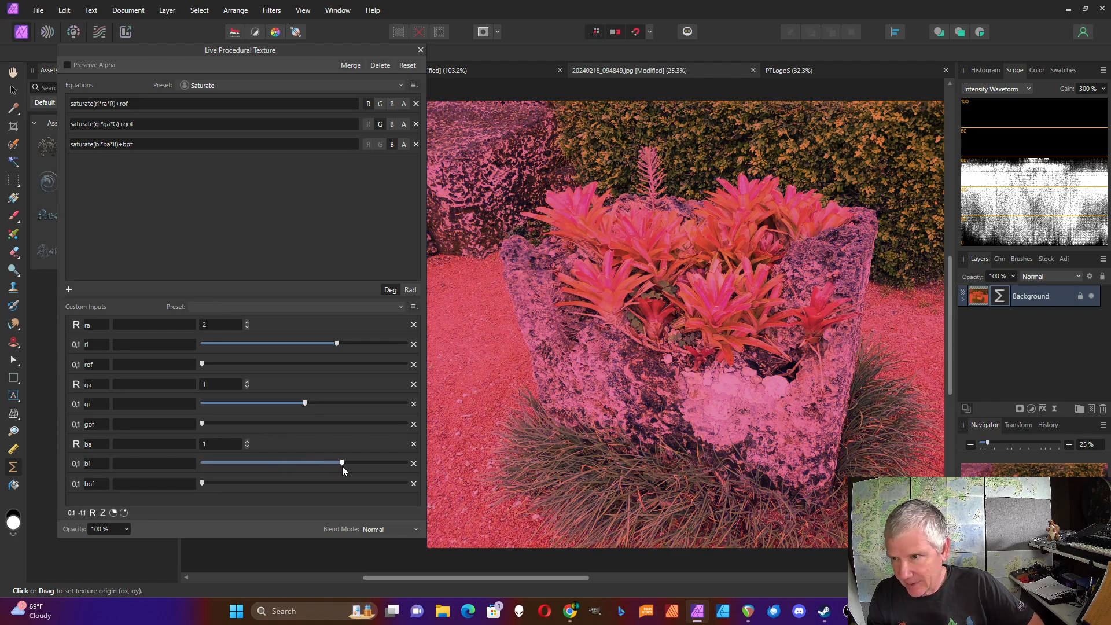
drag(342, 467, 357, 469)
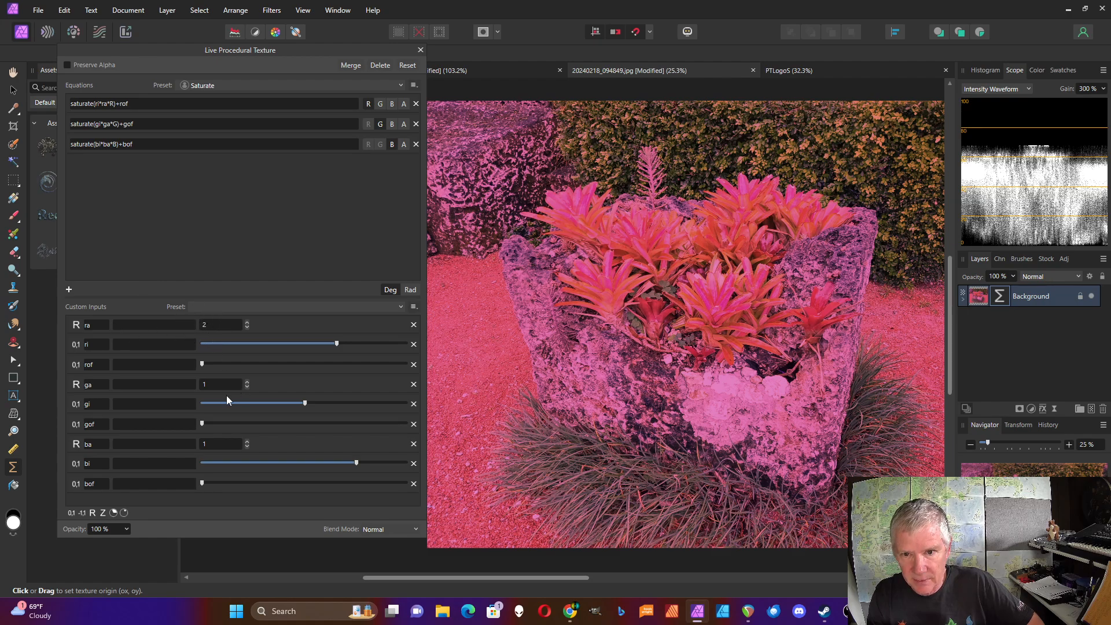
drag(304, 404, 405, 404)
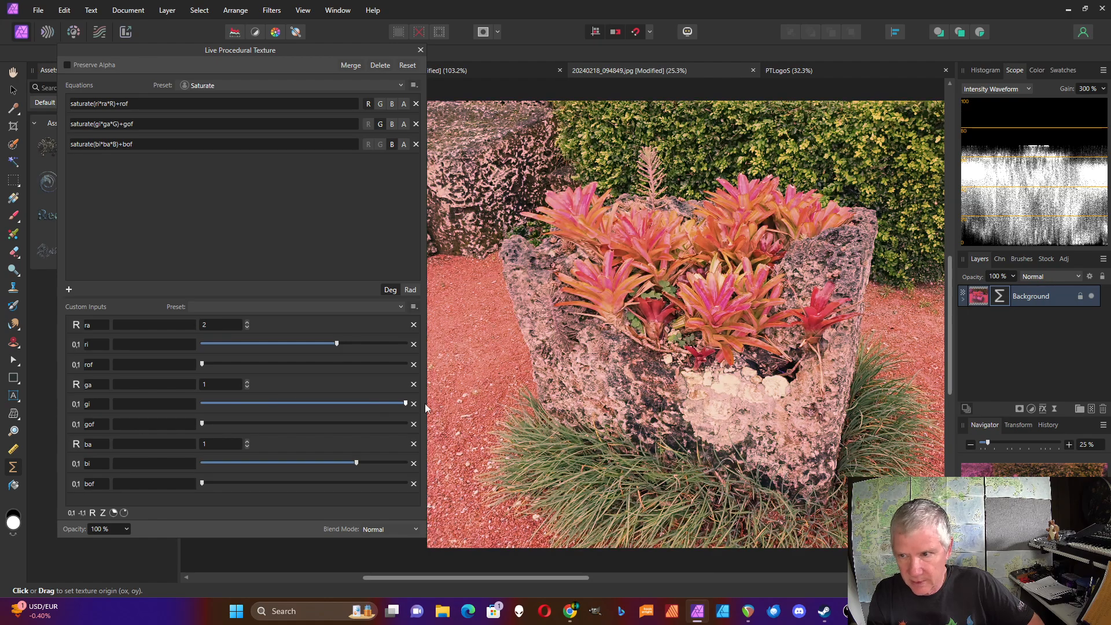
click(368, 463)
drag(368, 464, 405, 463)
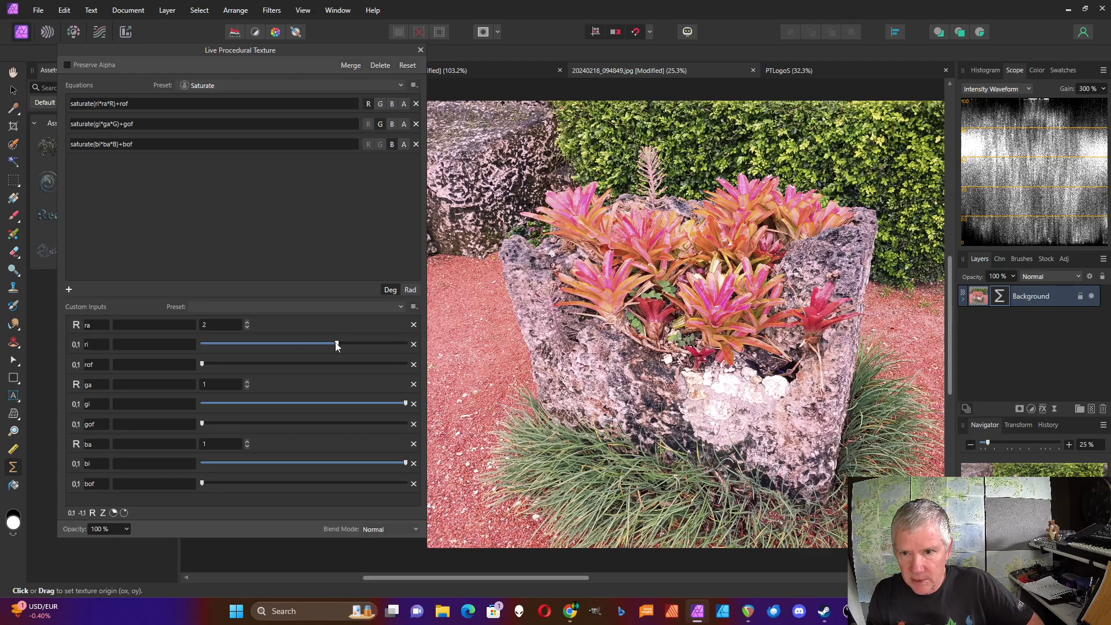
mouse_move(337, 344)
mouse_down()
mouse_move(428, 351)
mouse_move(338, 346)
mouse_up()
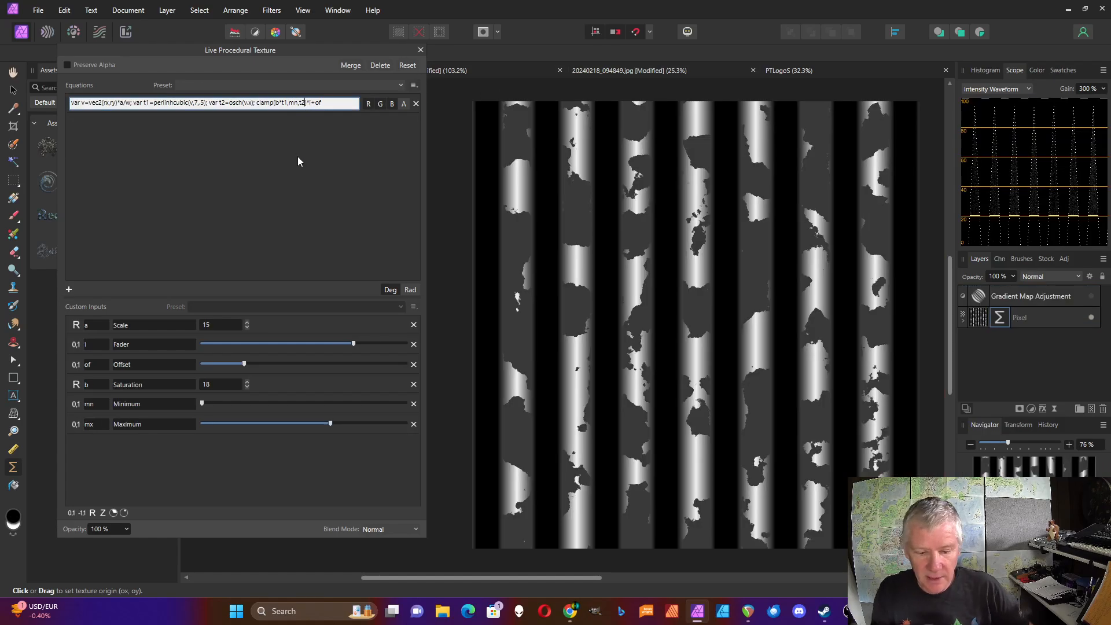
Back in the procedural texture equation, replace t2 with mx so the clamp reads clamp(b*t1,mn,mx).
key(BackSpace)
key(BackSpace)
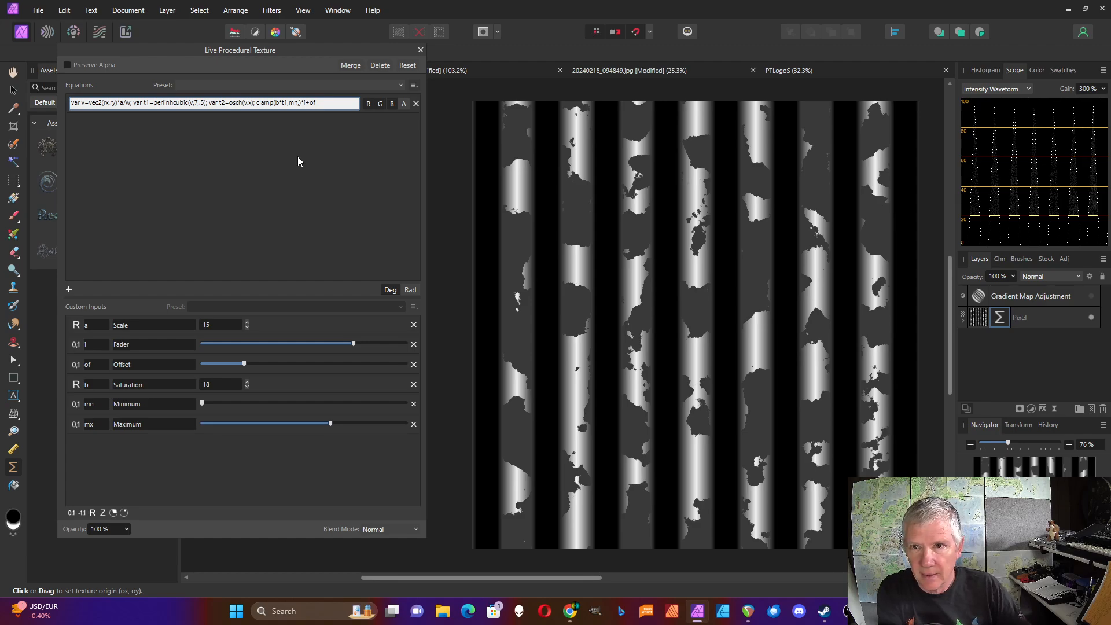
text(mx)
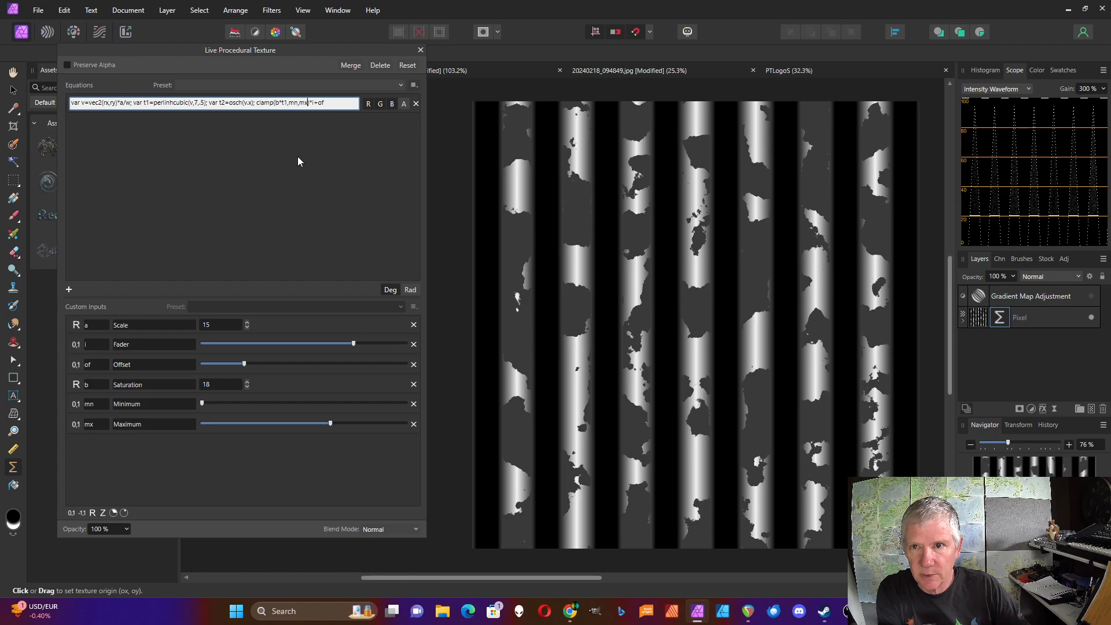
key(Return)
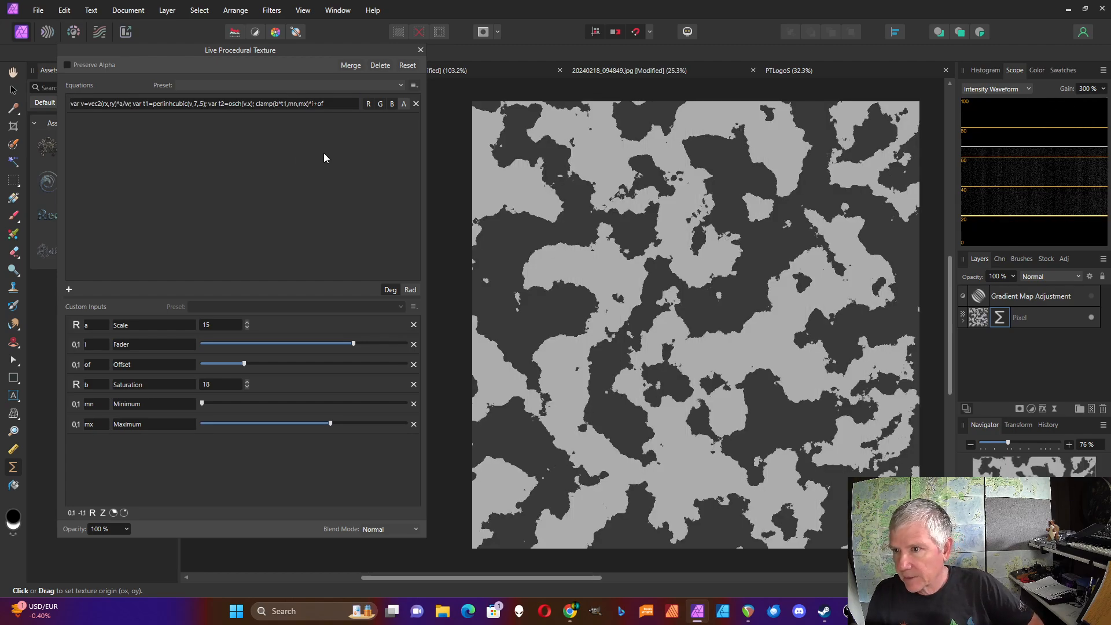